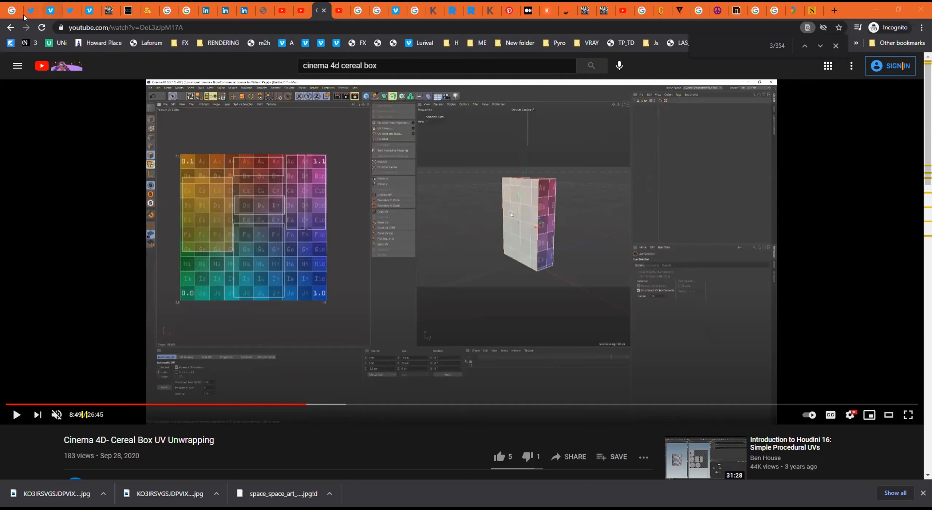
Step: Switch to Photoshop and place the cerealspookuy artwork in cerealUV_c4d.tif above the UV Mesh Layer
key("alt+Tab")
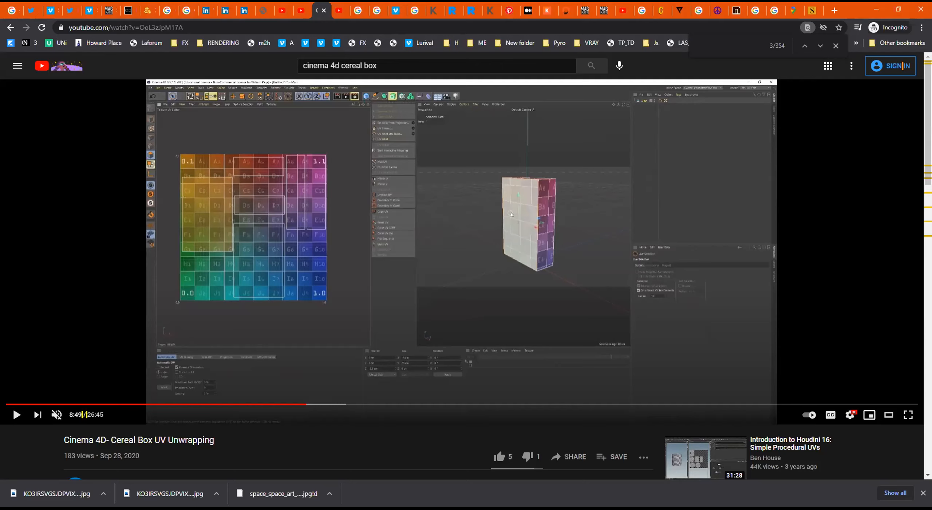
key("alt+Tab")
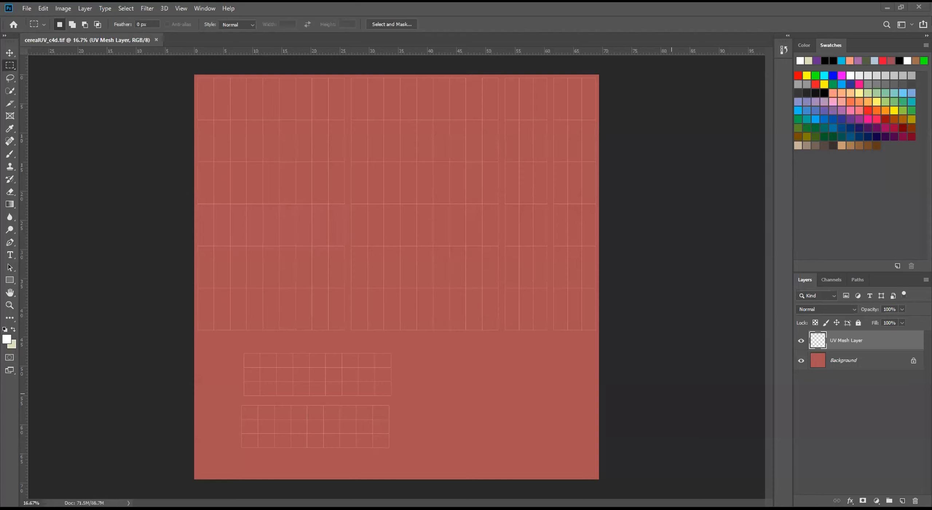
left_click_drag(537, 308, 532, 304)
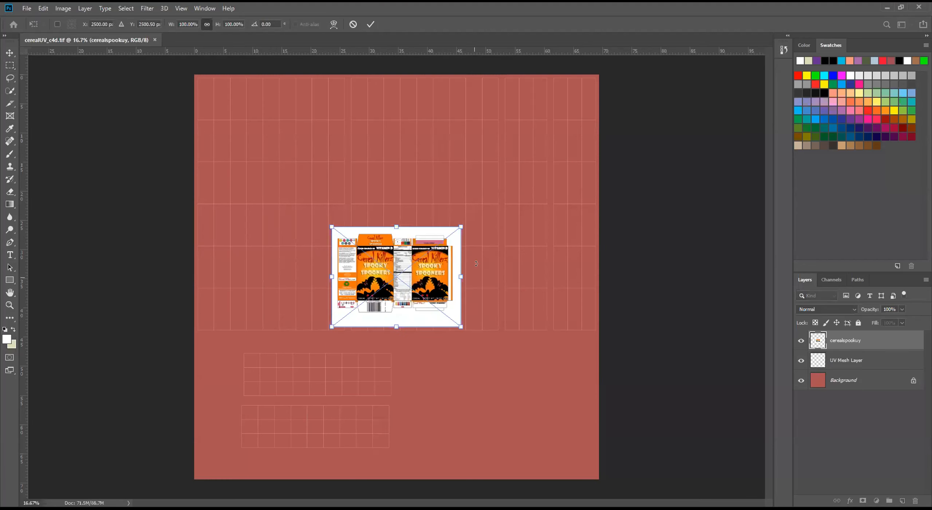
left_click(801, 360)
left_click(801, 360)
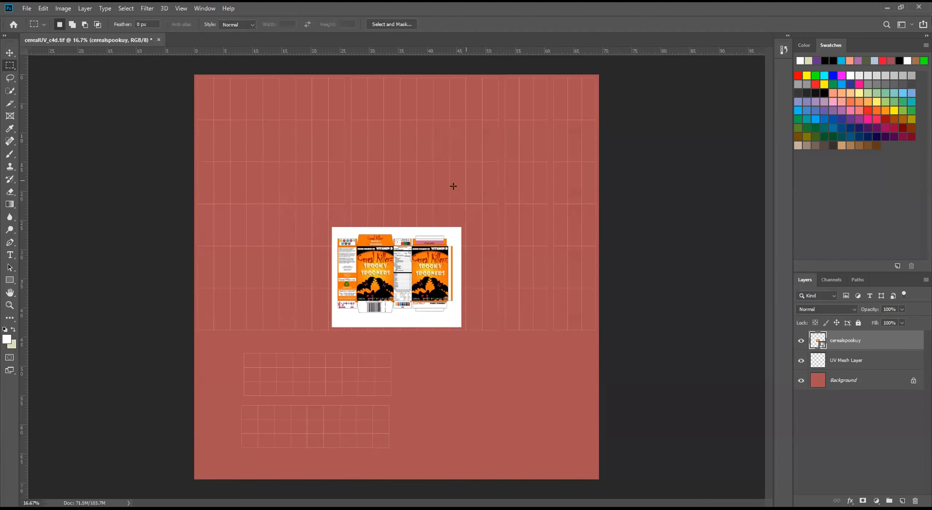
Step: Scale the cerealspookuy artwork proportionally to about 258% and reposition it over the middle of the canvas
scroll(536, 240, "up", 2)
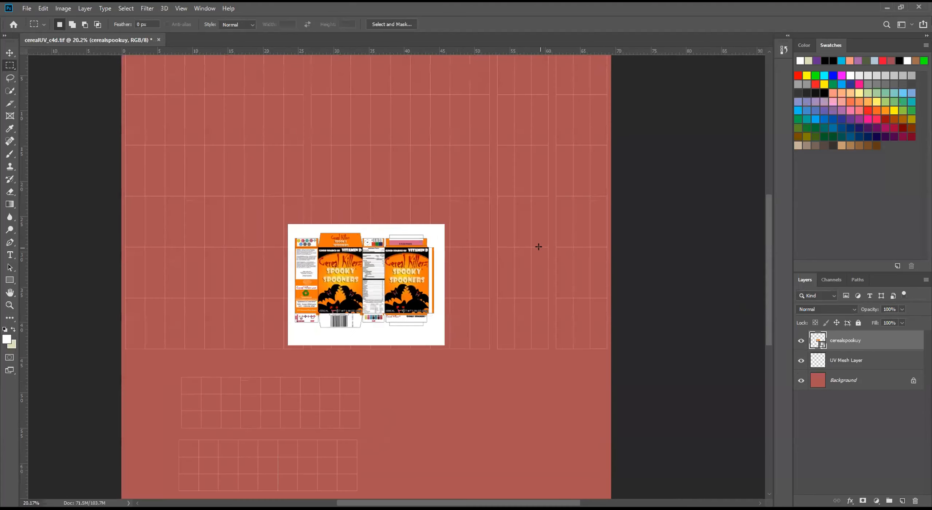
scroll(579, 294, "down", 2)
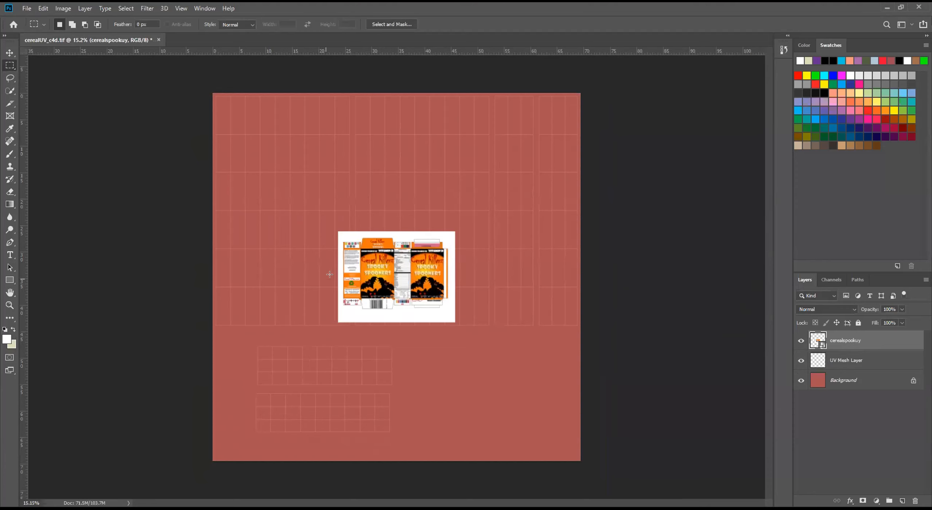
key("ctrl+t")
left_click_drag(454, 232, 639, 85)
left_click_drag(554, 188, 448, 233)
key("Return")
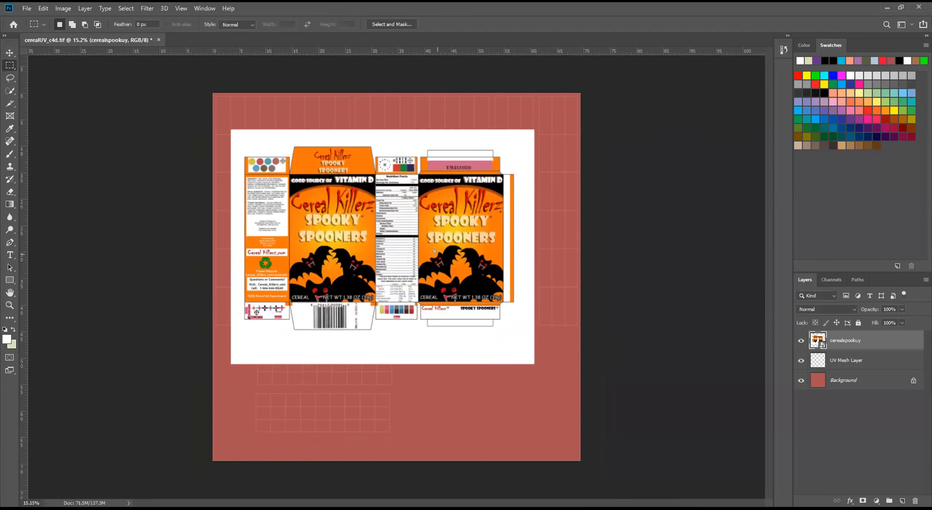
Step: Enlarge the cerealspookuy artwork further and shift it so the rightmost box face lies fully on the canvas
key("ctrl+t")
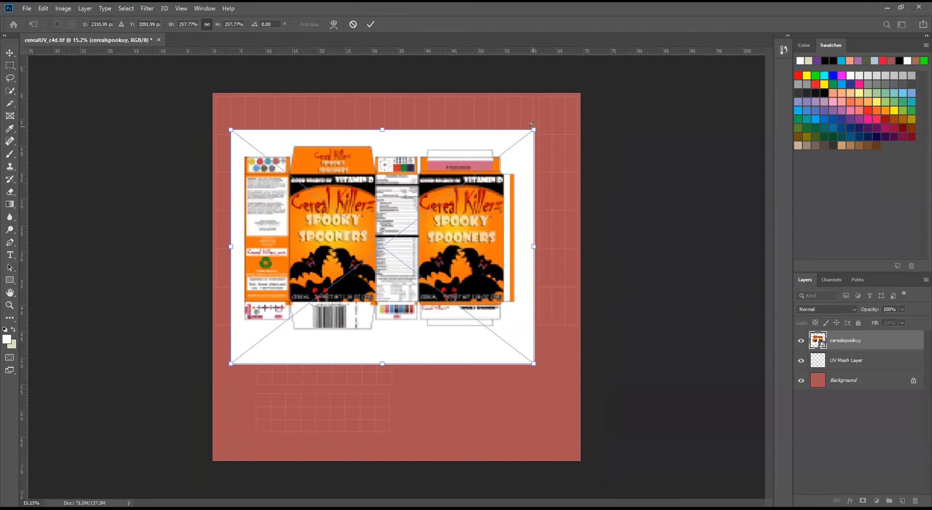
left_click_drag(533, 126, 593, 83)
left_click_drag(474, 222, 468, 248)
key("Return")
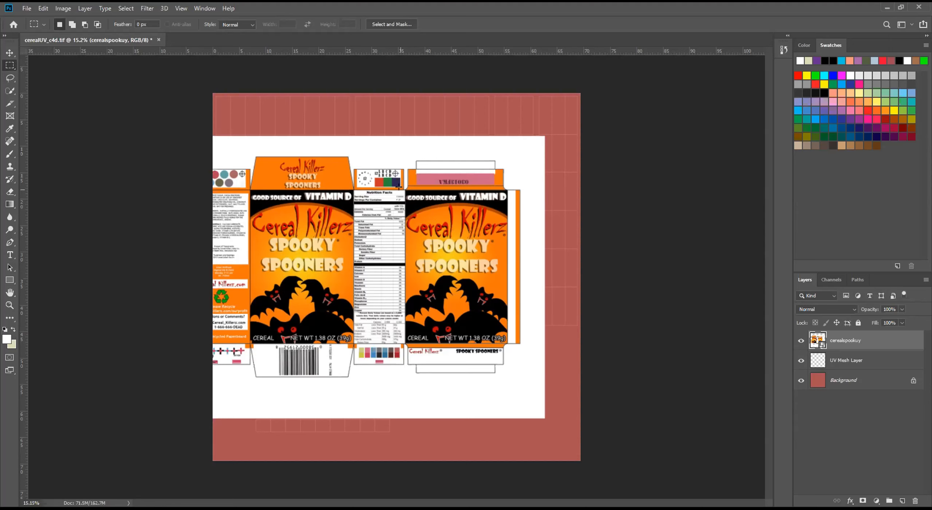
Step: Copy the artwork's rightmost main box face to a new layer and hide the cerealspookuy layer
left_click_drag(404, 189, 505, 342)
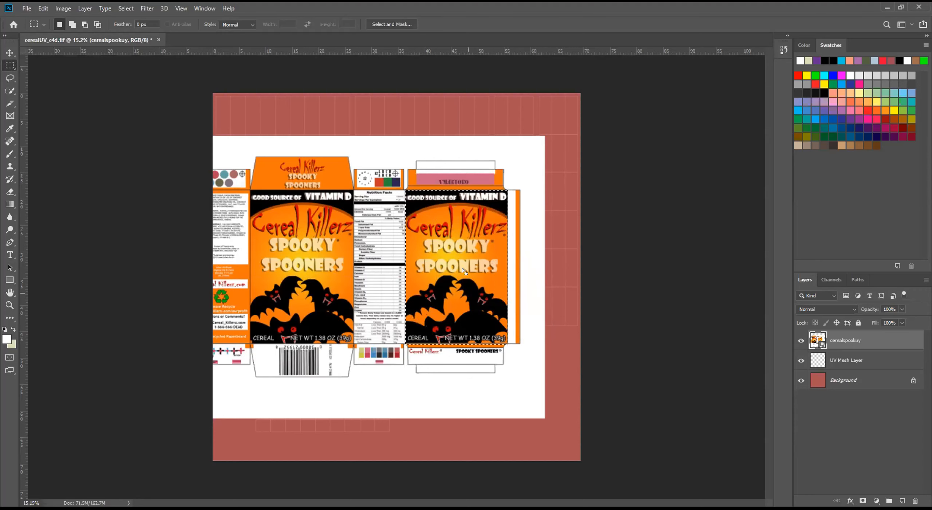
right_click(465, 247)
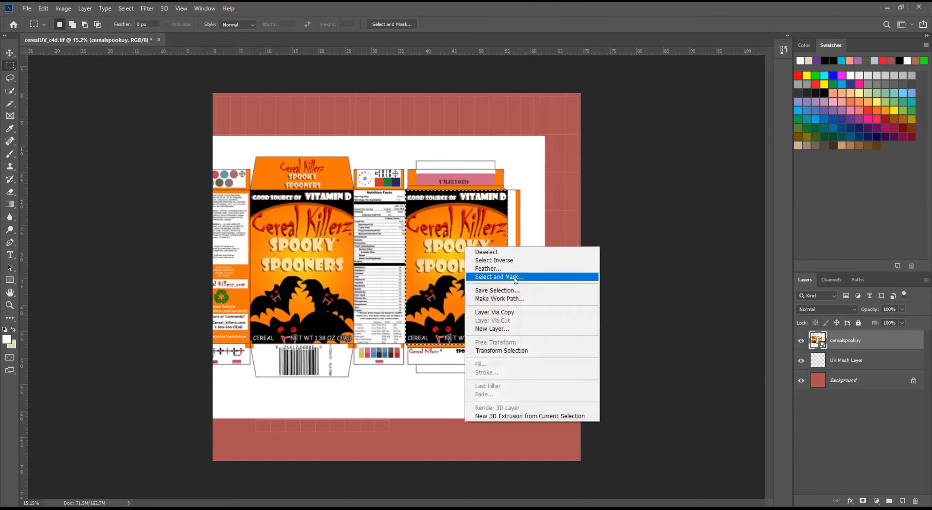
left_click(516, 311)
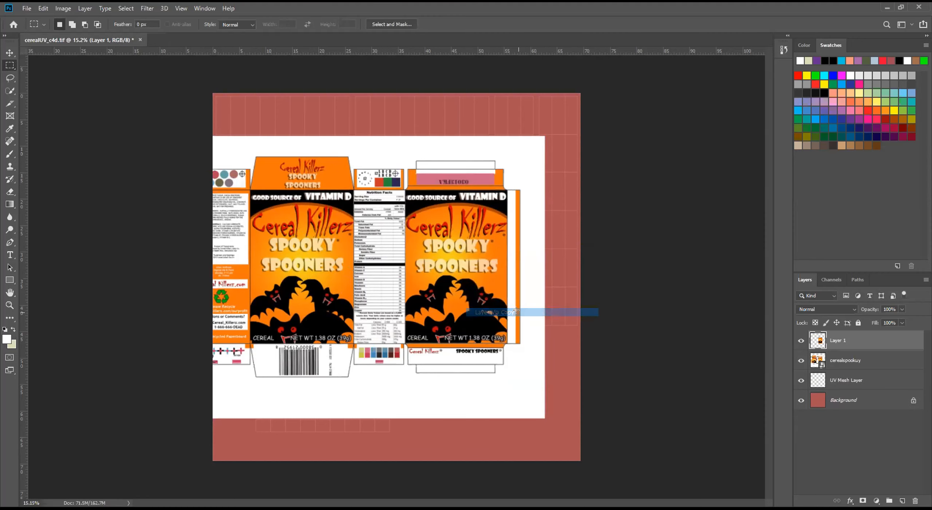
left_click(800, 360)
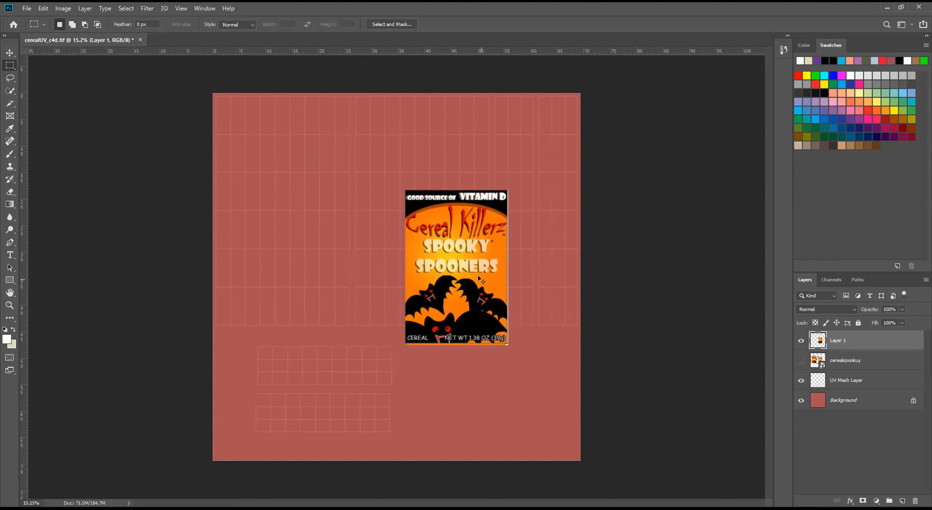
Step: Position the copied box face over the second large UV island and scale it proportionally to about 134.5%
key("ctrl+t")
left_click_drag(469, 256, 438, 200)
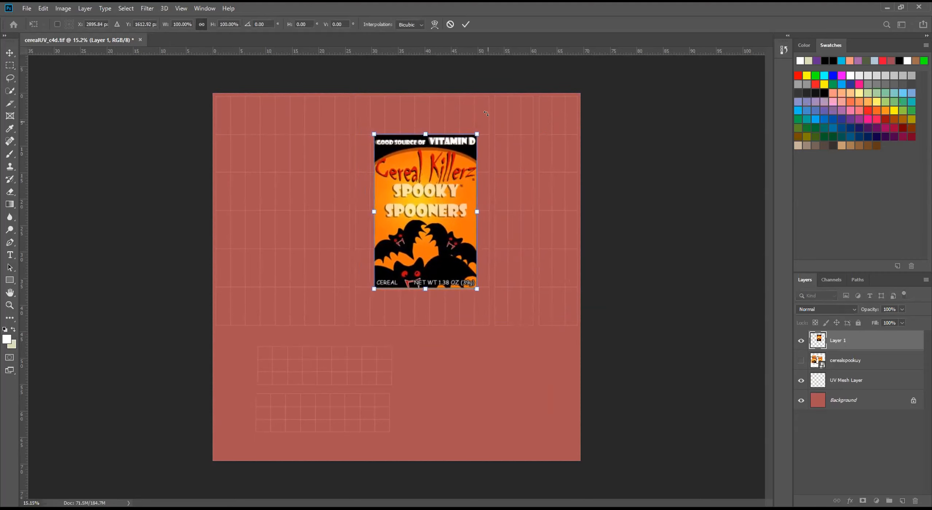
left_click_drag(477, 134, 488, 116)
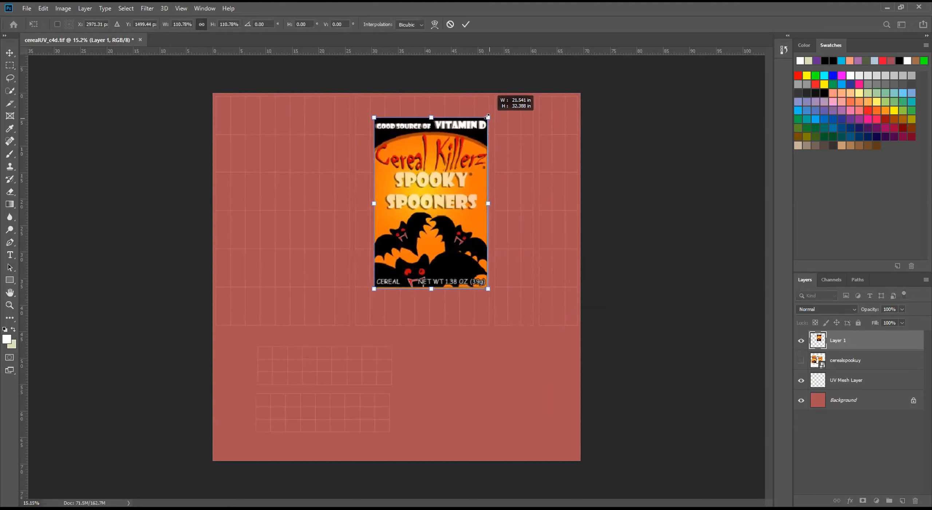
left_click_drag(436, 169, 421, 161)
left_click_drag(441, 118, 483, 97)
left_click_drag(437, 154, 440, 170)
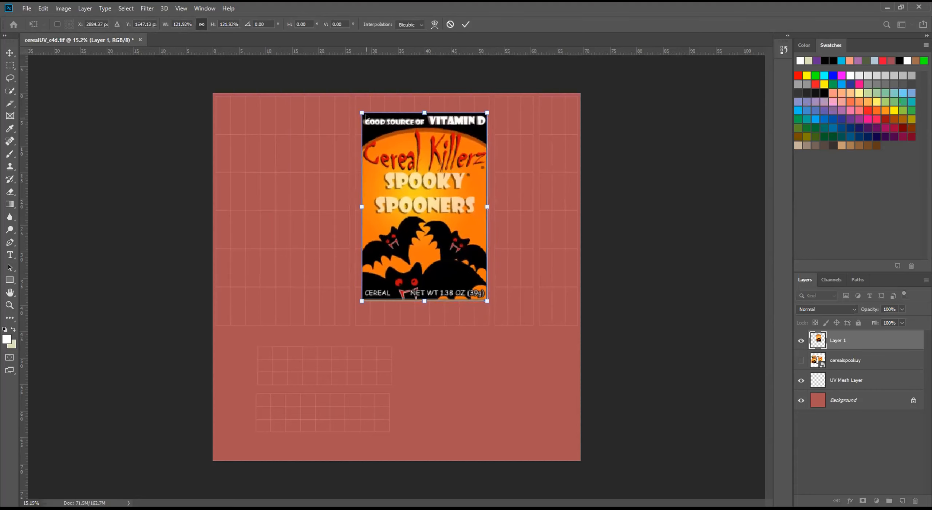
left_click_drag(360, 108, 349, 92)
mouse_move(420, 168)
left_mouse_down()
mouse_move(429, 186)
mouse_move(421, 165)
left_mouse_up()
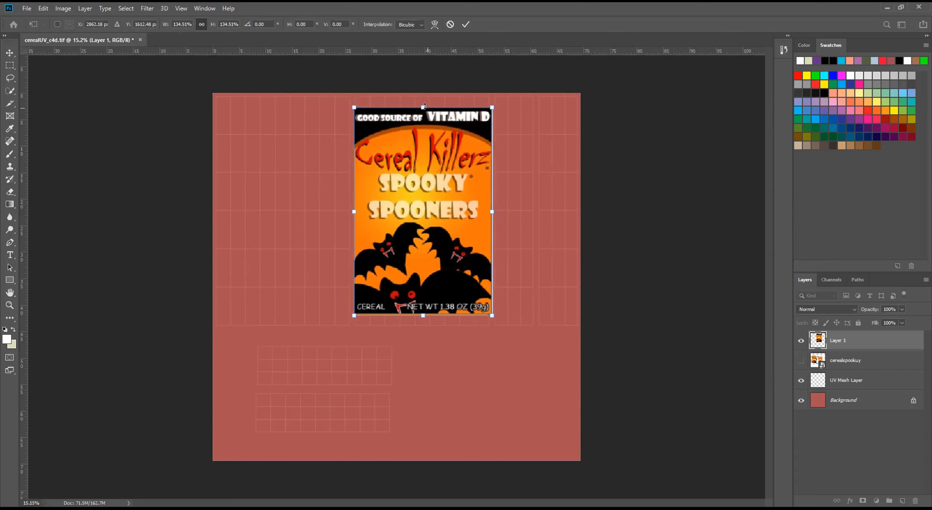
Step: Stretch the box face to about 147% height to fill its UV island, checking the fit at 33% opacity before restoring 100%
left_click_drag(420, 106, 423, 96)
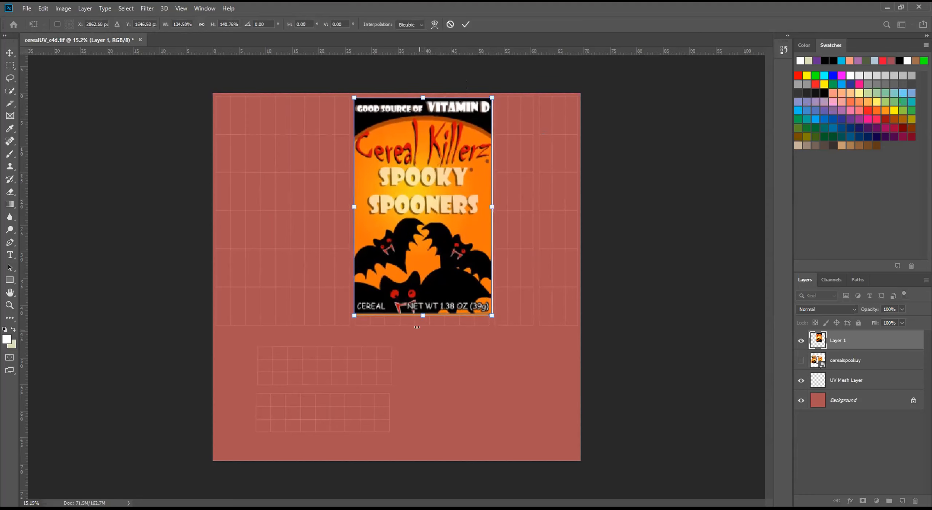
left_click_drag(421, 315, 421, 323)
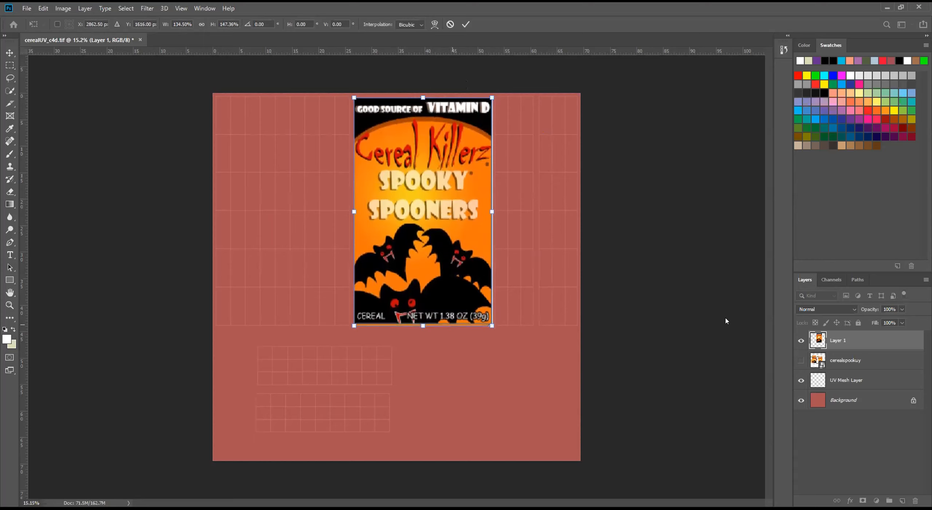
left_click(902, 310)
left_click(872, 319)
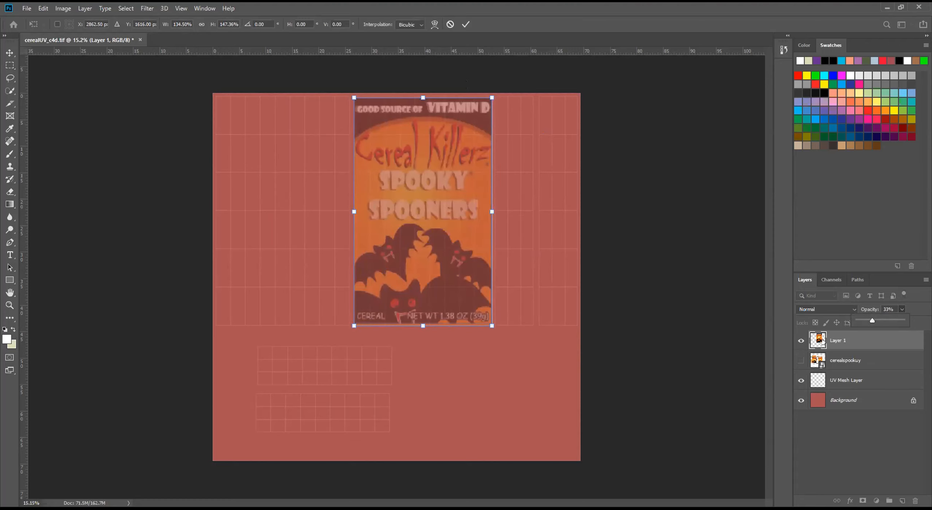
left_click_drag(873, 320, 903, 320)
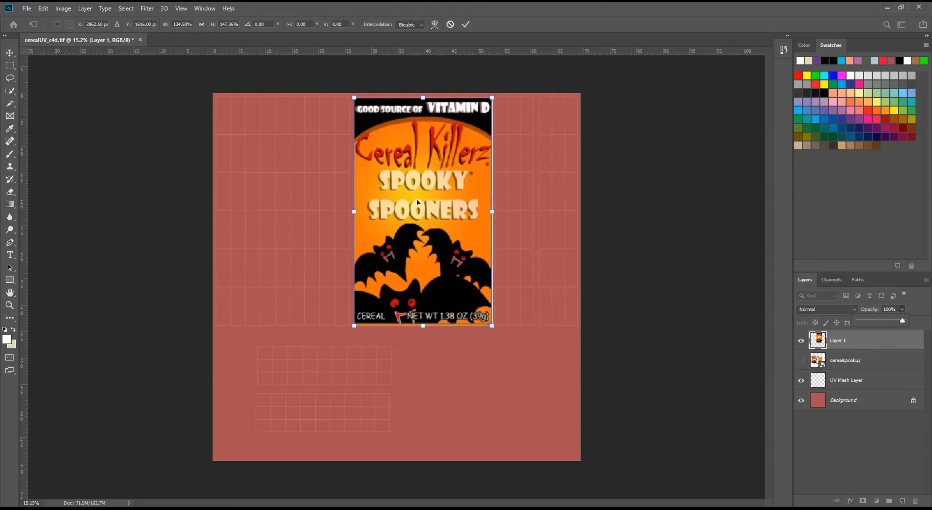
key("Return")
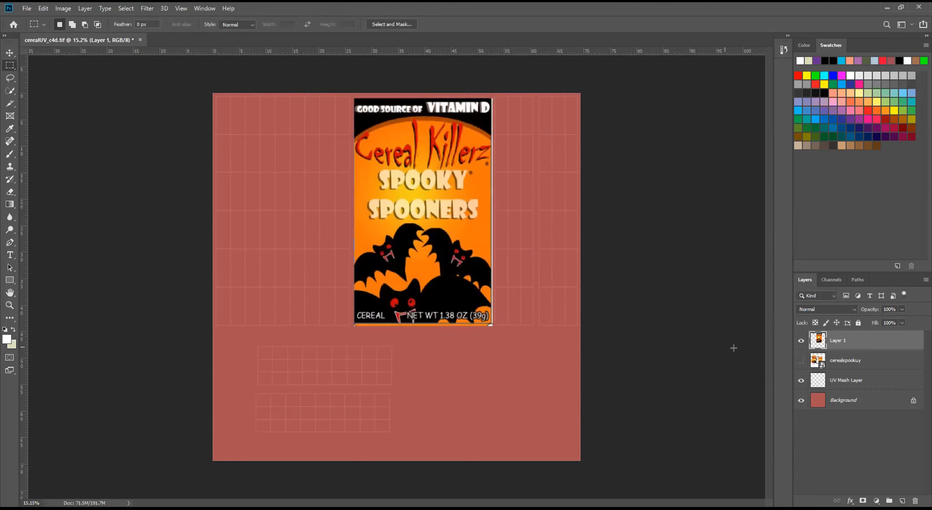
Step: With Layer 1 hidden, copy the artwork's other main box face to a new layer and hide the cerealspookuy layer again
left_click(801, 341)
left_click(801, 360)
left_click(801, 340)
left_click(802, 340)
left_click(837, 360)
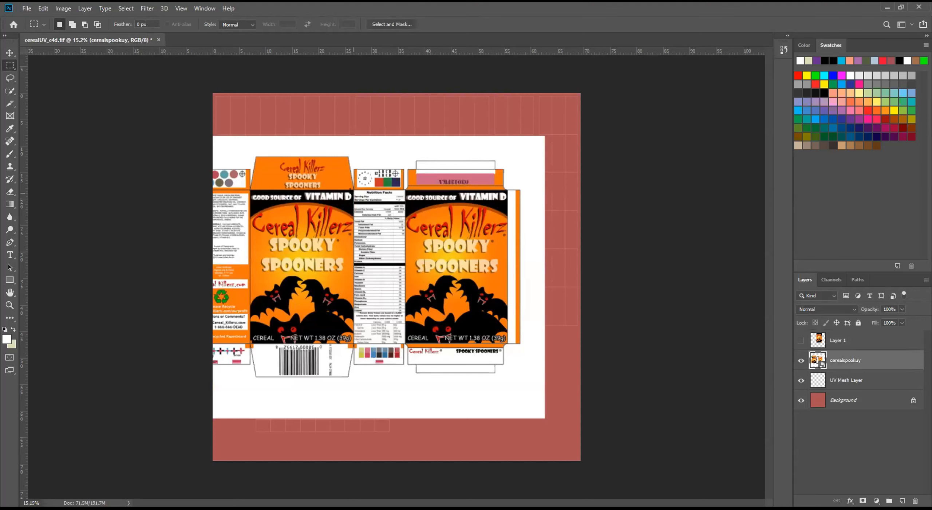
left_click_drag(352, 189, 250, 344)
right_click(282, 279)
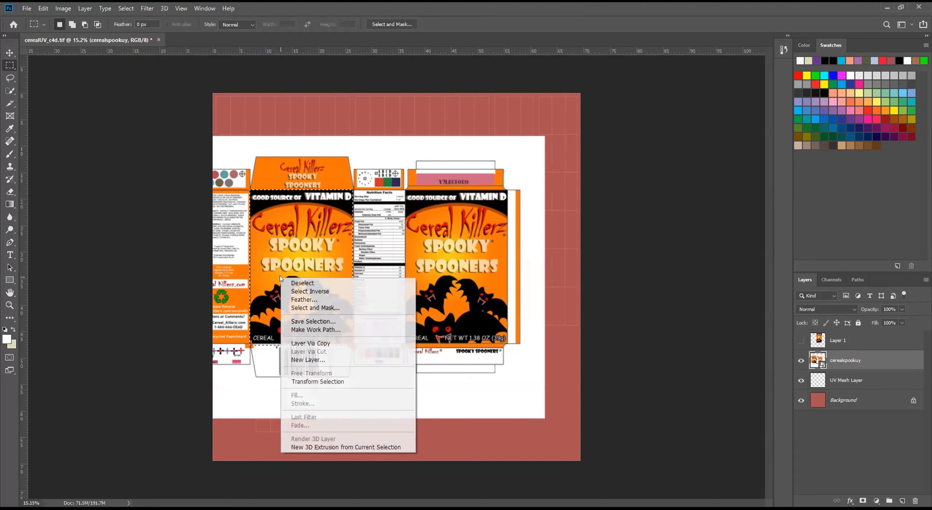
left_click(321, 343)
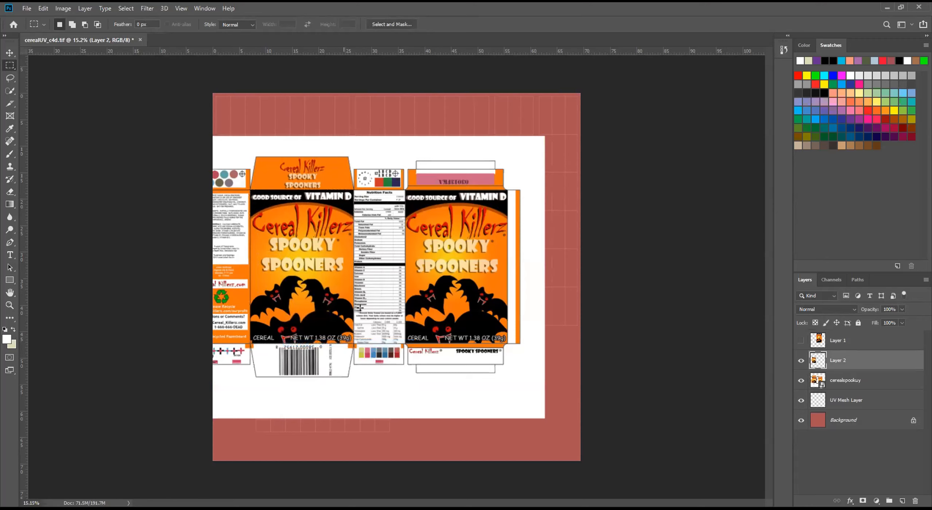
left_click(801, 380)
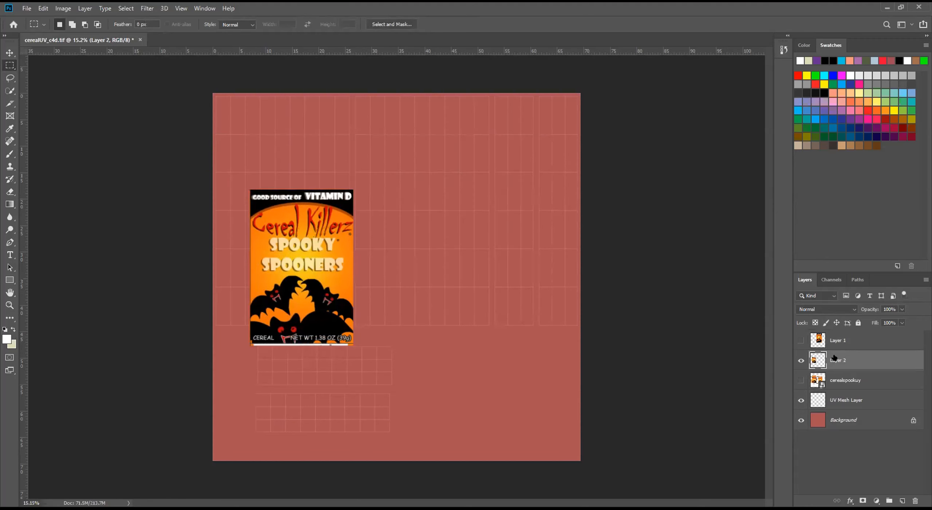
Step: Rename Layer 2 as back and Layer 1 as front
double_click(855, 352)
type("back")
key("Return")
double_click(842, 335)
type("front")
key("Return")
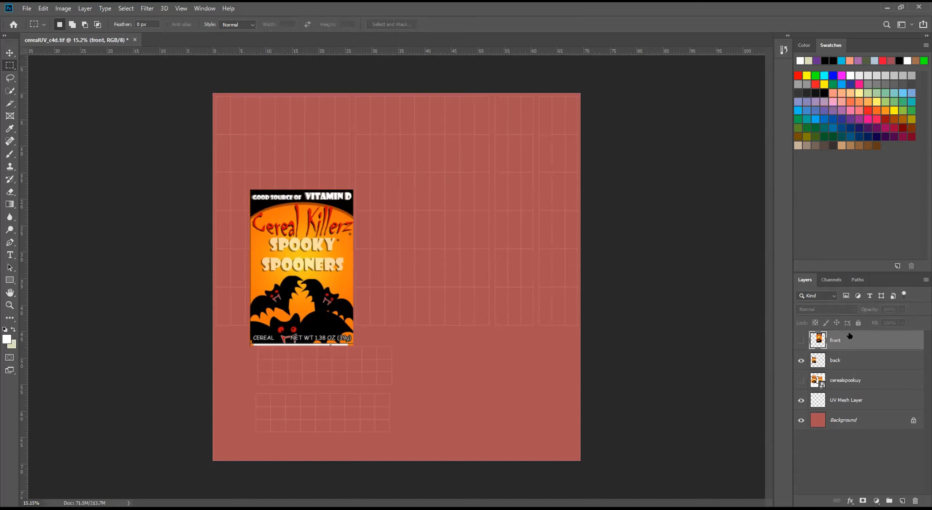
Step: Position the back layer over the first large UV island and scale it proportionally to about 129.5%
left_click(843, 359)
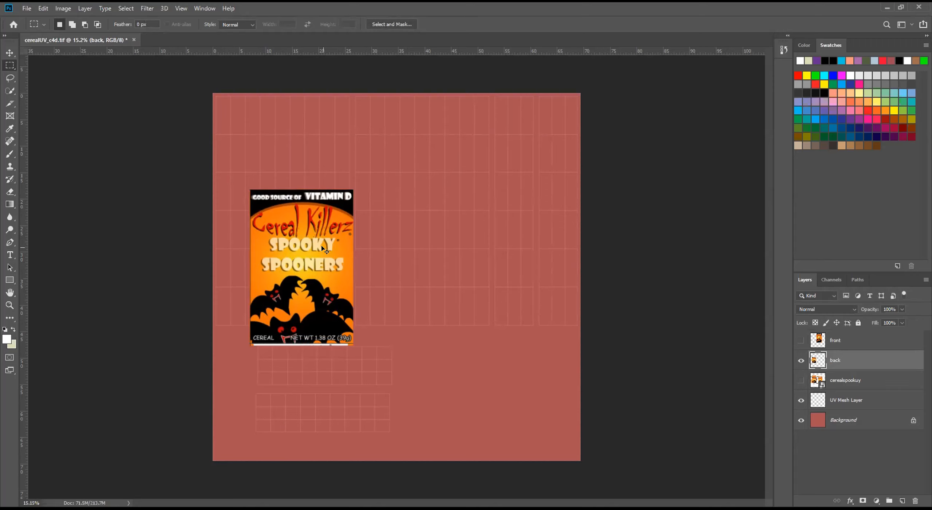
key("ctrl+t")
left_click_drag(322, 250, 305, 190)
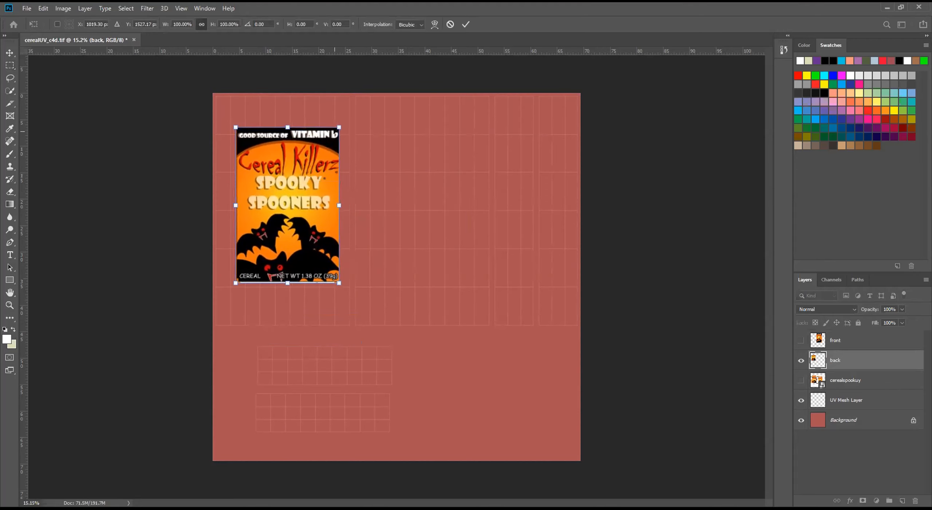
left_click_drag(338, 127, 352, 108)
mouse_move(312, 146)
left_mouse_down()
mouse_move(299, 151)
mouse_move(303, 144)
left_mouse_up()
left_click_drag(225, 280, 216, 296)
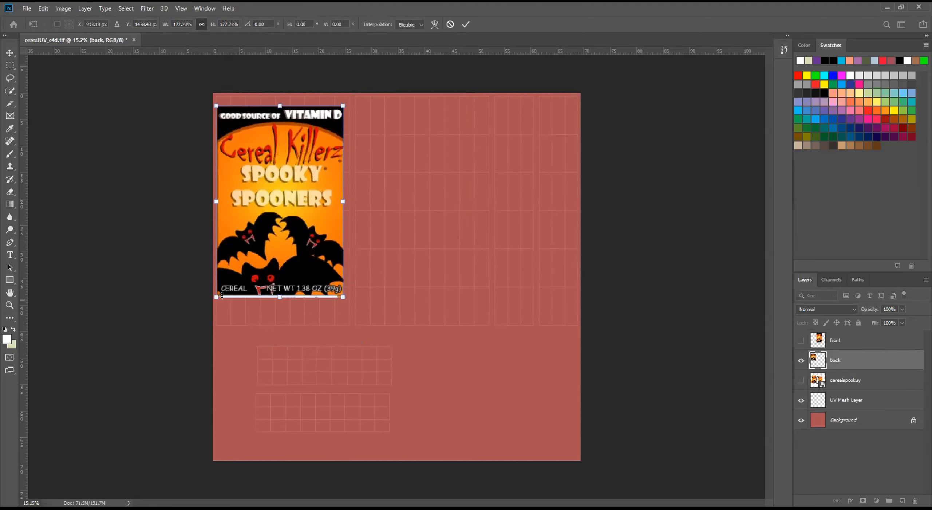
left_click_drag(284, 277, 291, 279)
left_click_drag(346, 296, 357, 308)
left_click_drag(315, 274, 309, 273)
Step: Stretch the back layer vertically to about 146% height to fill its UV island and apply the transform
mouse_move(283, 102)
left_mouse_down()
mouse_move(283, 90)
mouse_move(280, 98)
left_mouse_up()
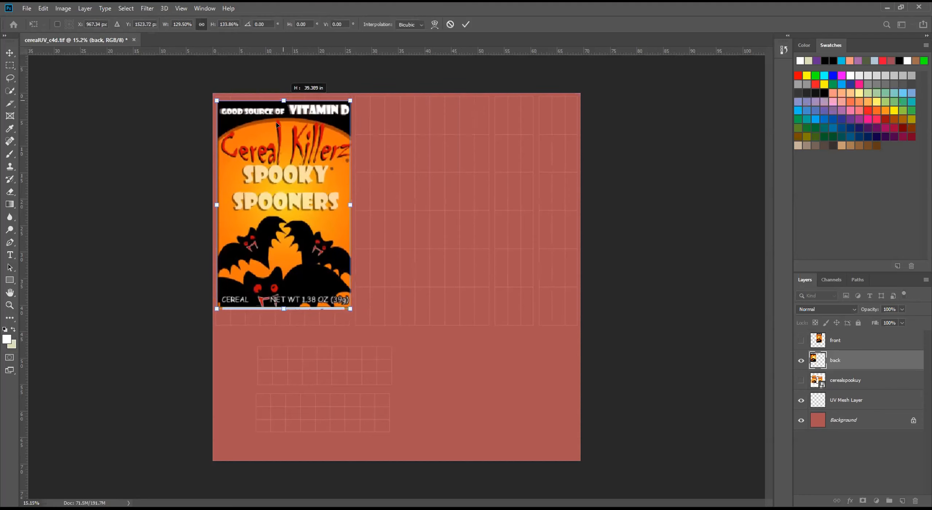
left_click_drag(282, 309, 279, 327)
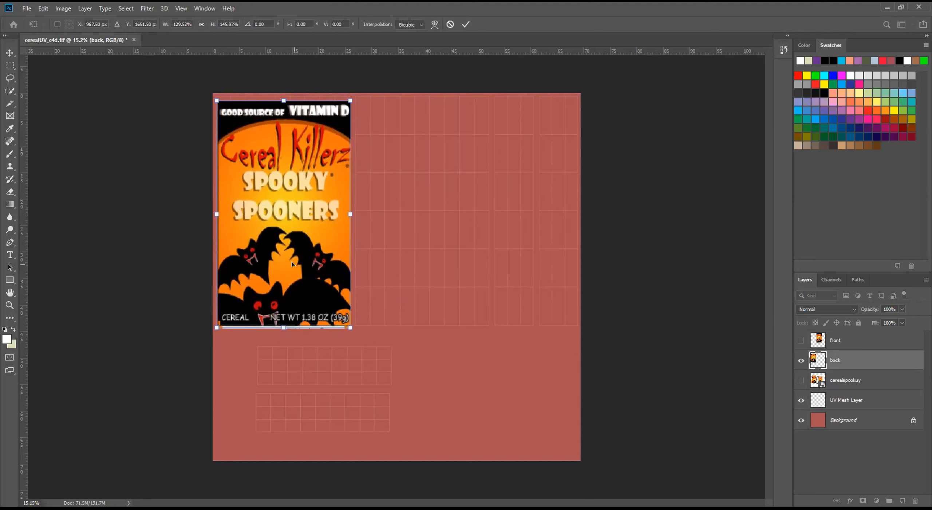
key("Return")
key("m")
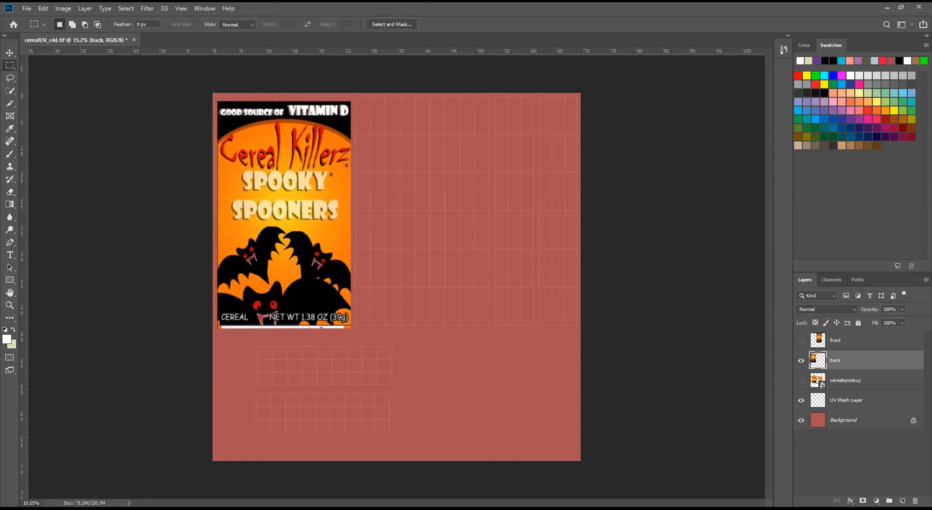
Step: With the back layer hidden, copy the pink-banded flap above the artwork's second box face from cerealspookuy to a new layer, leaving the source hidden
left_click(802, 361)
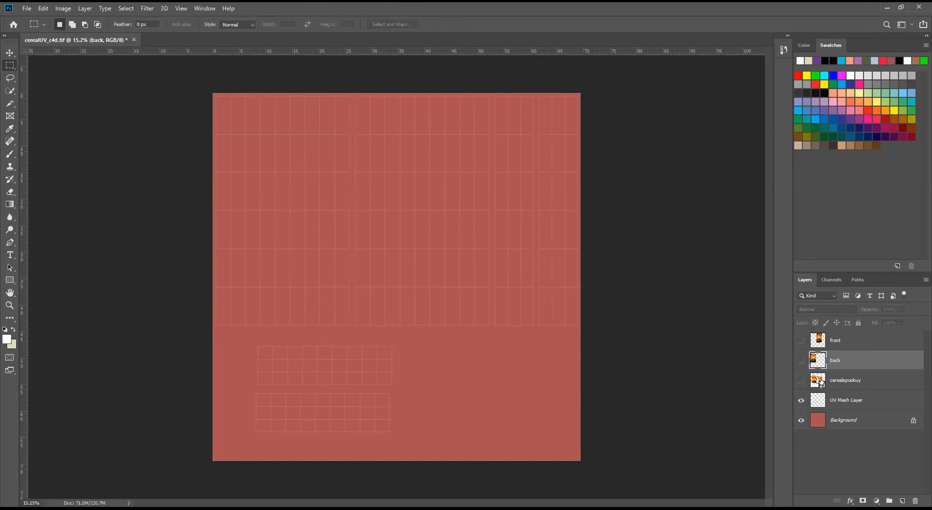
left_click(800, 380)
left_click(844, 380)
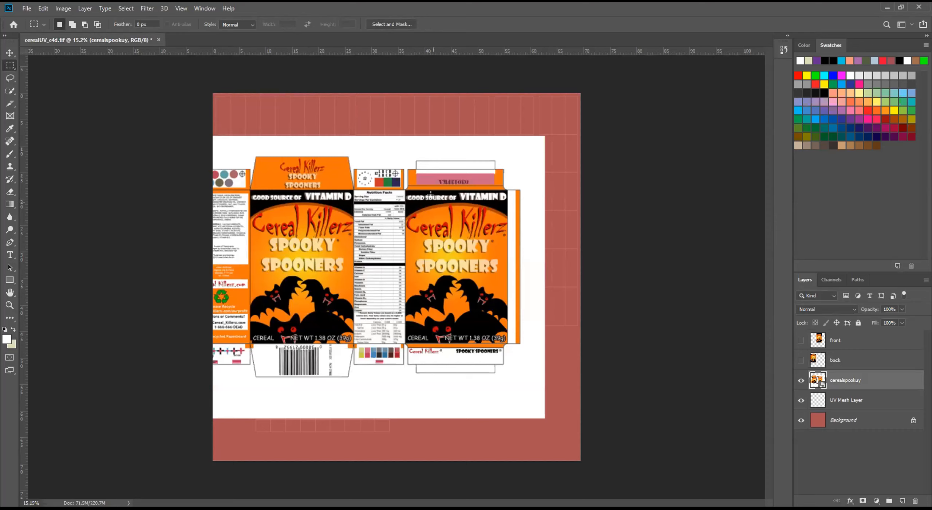
left_click_drag(408, 170, 504, 187)
right_click(481, 178)
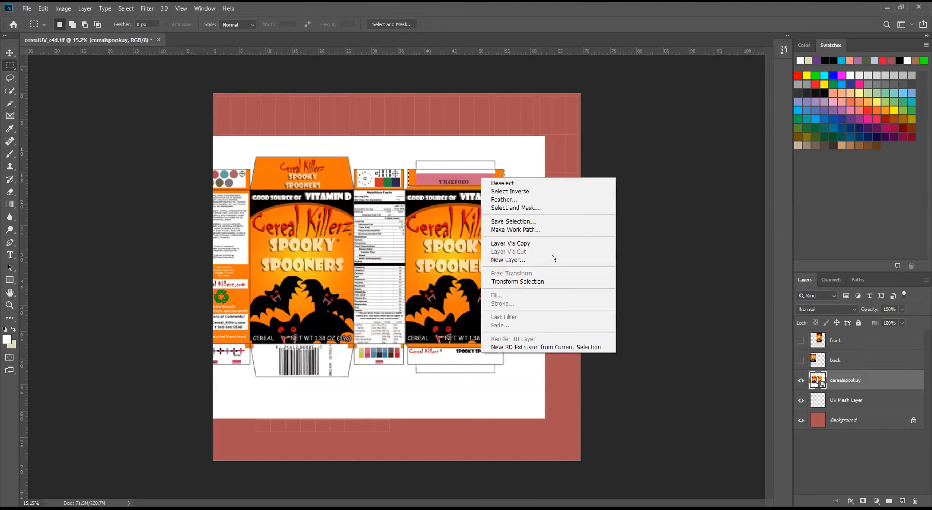
left_click(538, 243)
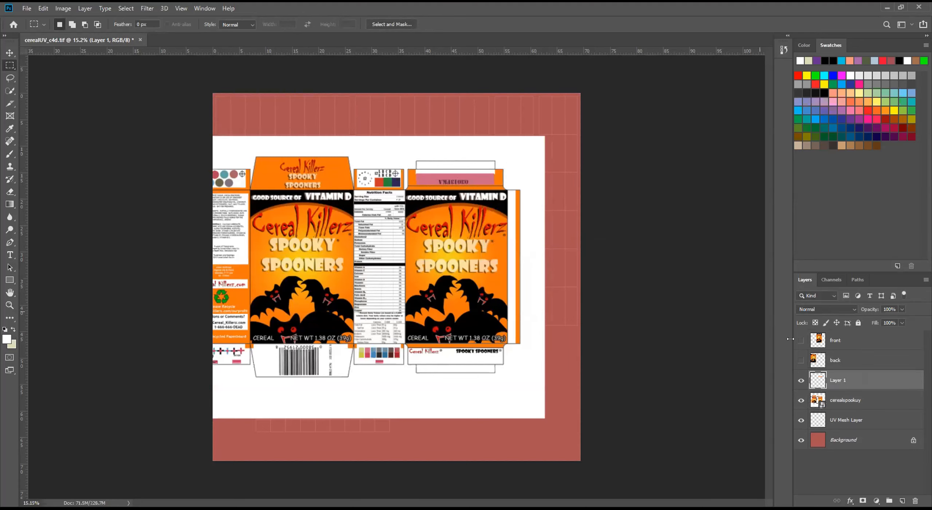
left_click(801, 399)
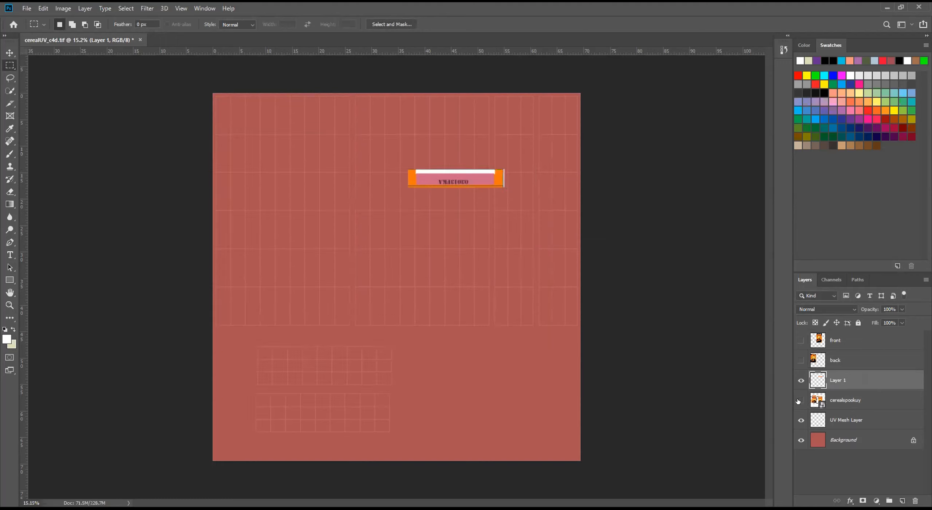
Step: Fit Layer 1 over the upper small UV island, scaling it to about 145% width and 222% height, and apply the transform
left_click(10, 52)
left_click_drag(471, 177, 394, 353)
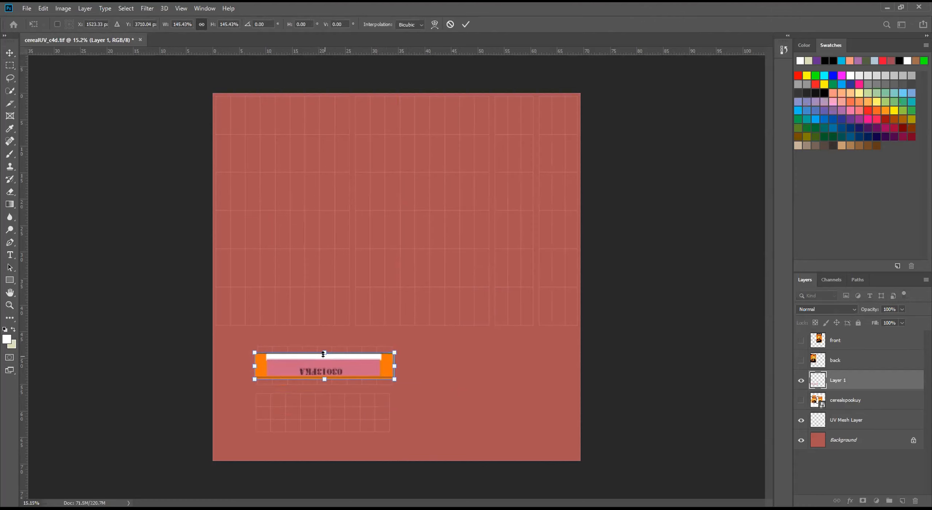
left_click_drag(324, 350, 324, 341)
left_click_drag(321, 375, 323, 384)
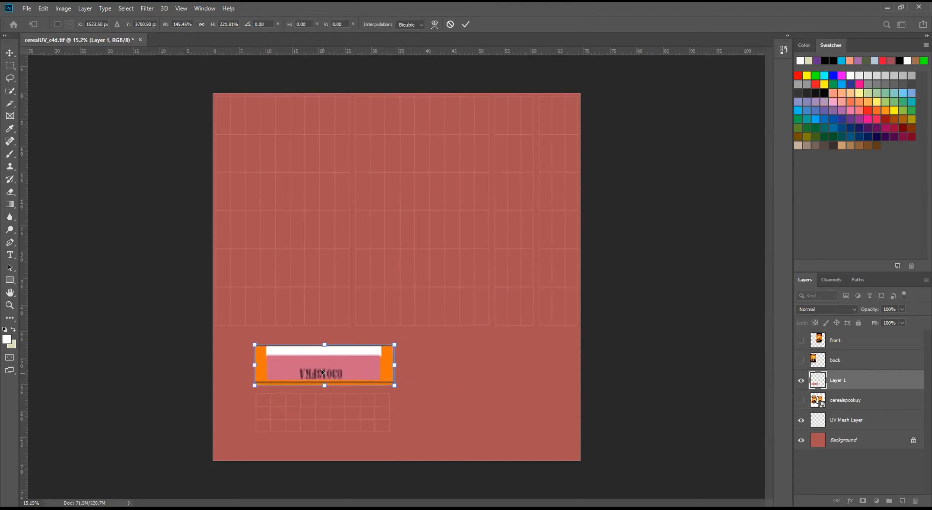
key("Return")
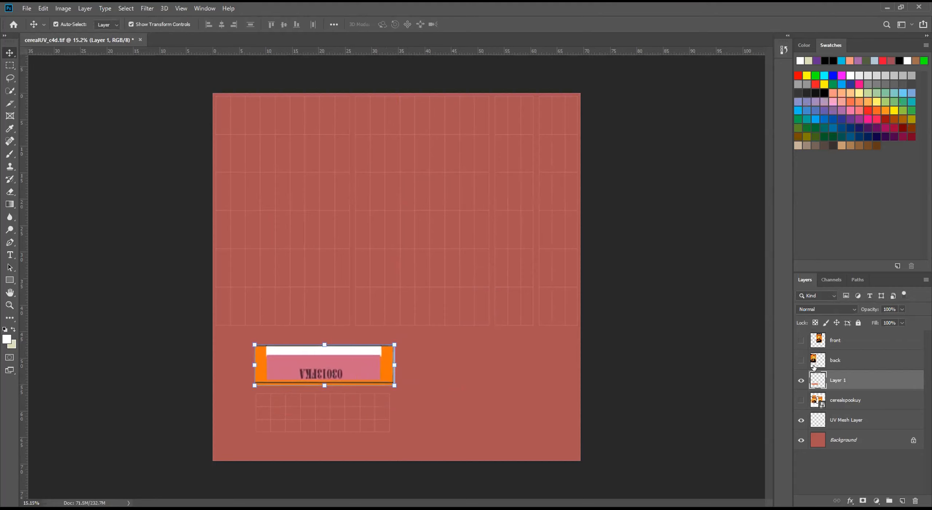
Step: With Layer 1 hidden, copy the orange Cereal Killerz logo flap from cerealspookuy to a new layer and leave the source artwork hidden
left_click(801, 380)
left_click(819, 400)
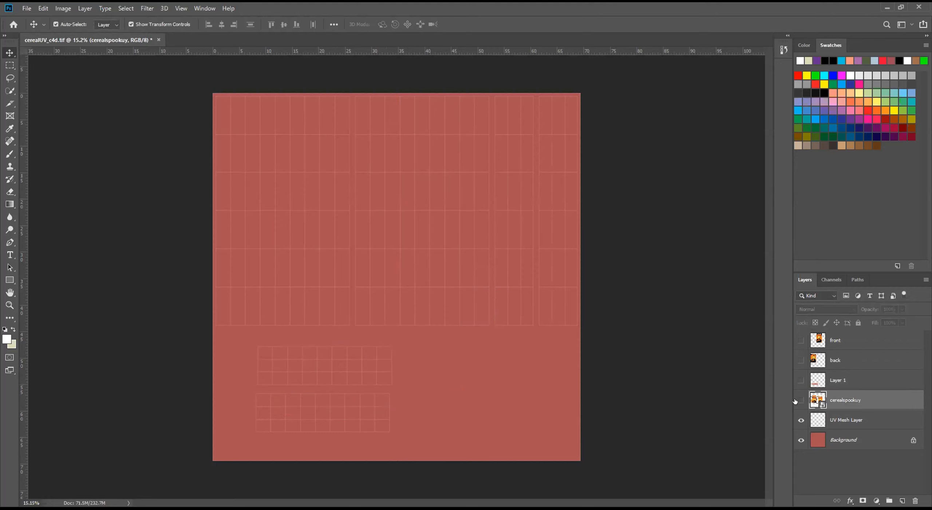
left_click(800, 400)
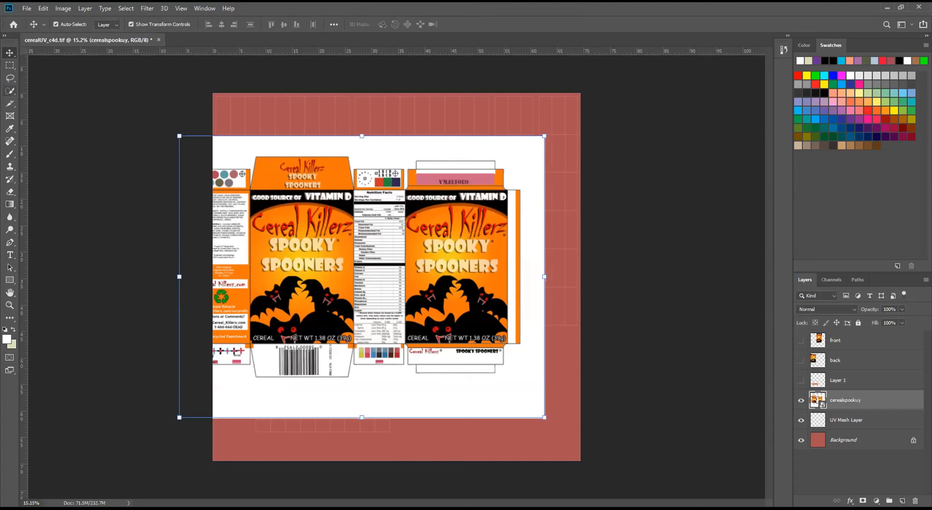
left_click(10, 66)
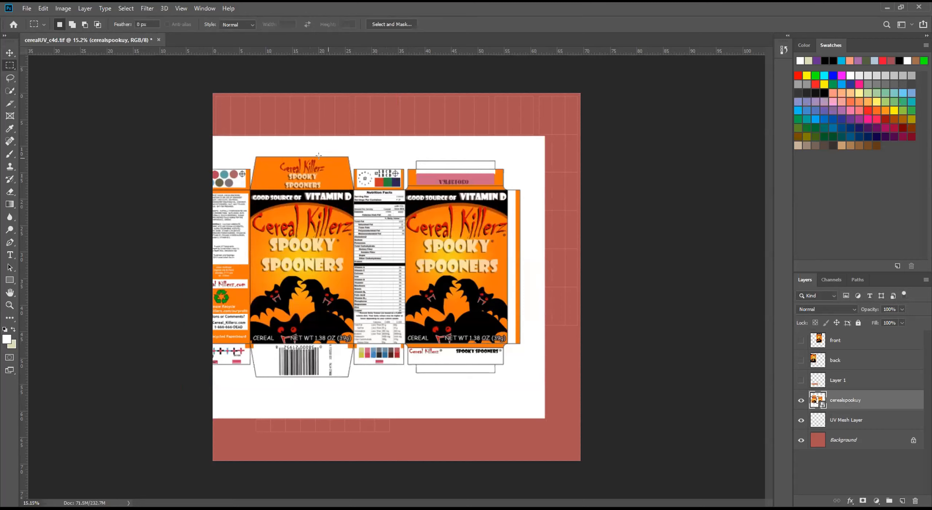
left_click_drag(254, 155, 346, 187)
right_click(317, 179)
left_click(363, 243)
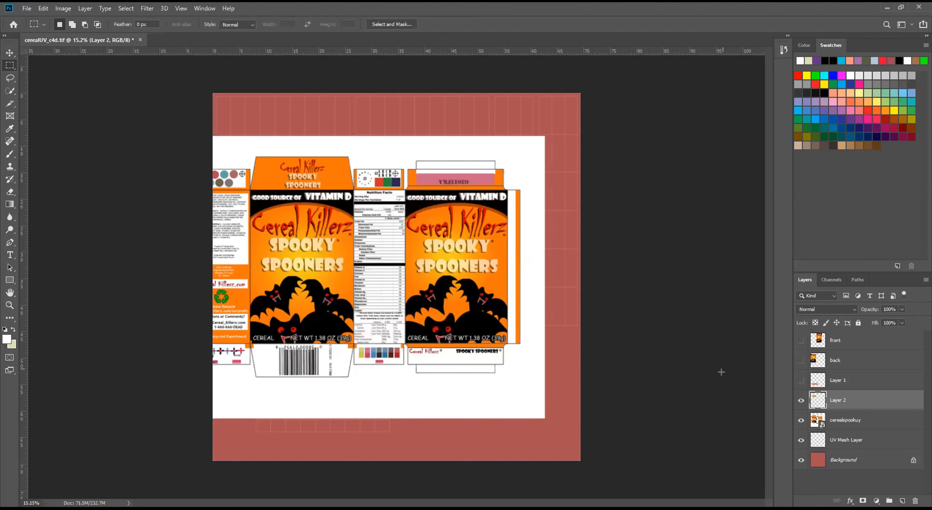
left_click(798, 420)
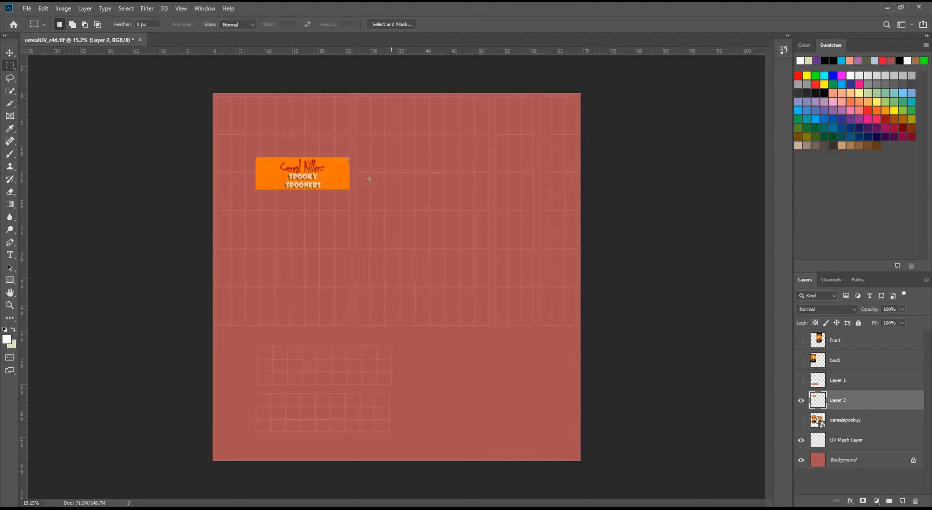
Step: Position Layer 2 over the lower small UV island, scale it proportionally to about 128%, and apply the transform
key("ctrl+t")
left_click_drag(309, 176, 378, 385)
left_click_drag(356, 396, 384, 390)
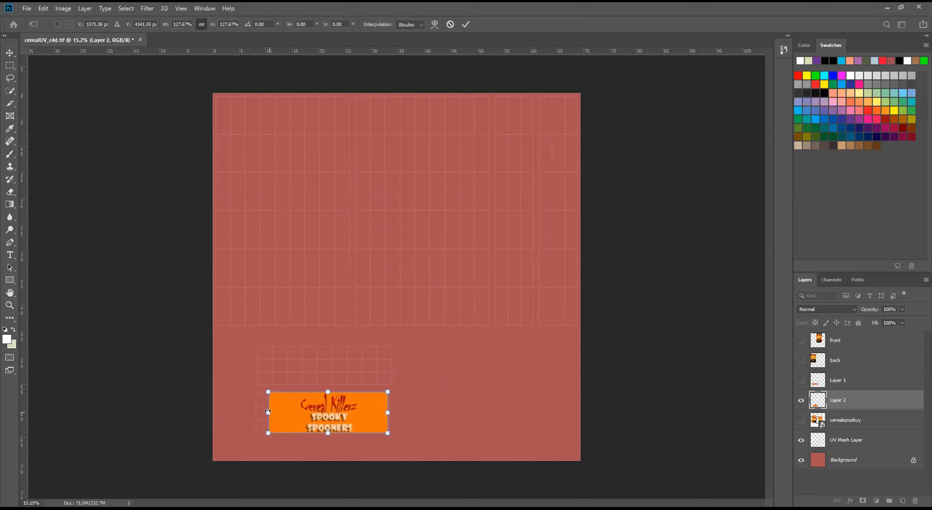
key("Return")
key("m")
left_click_drag(290, 412, 304, 413)
left_click(307, 412)
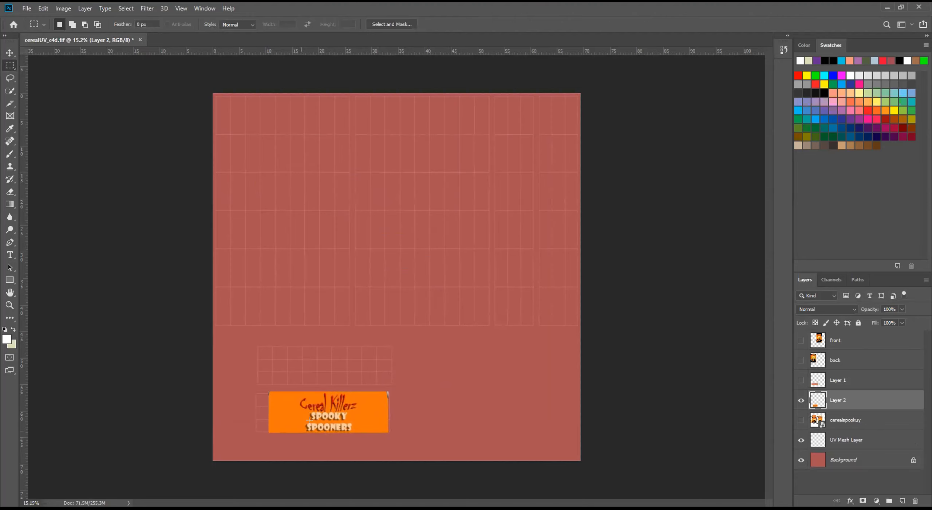
left_click(10, 55)
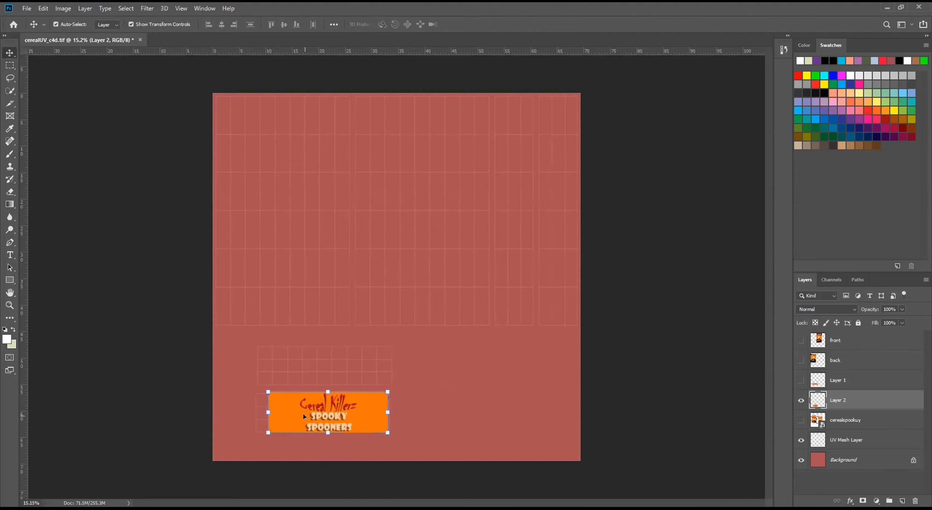
left_click(466, 376)
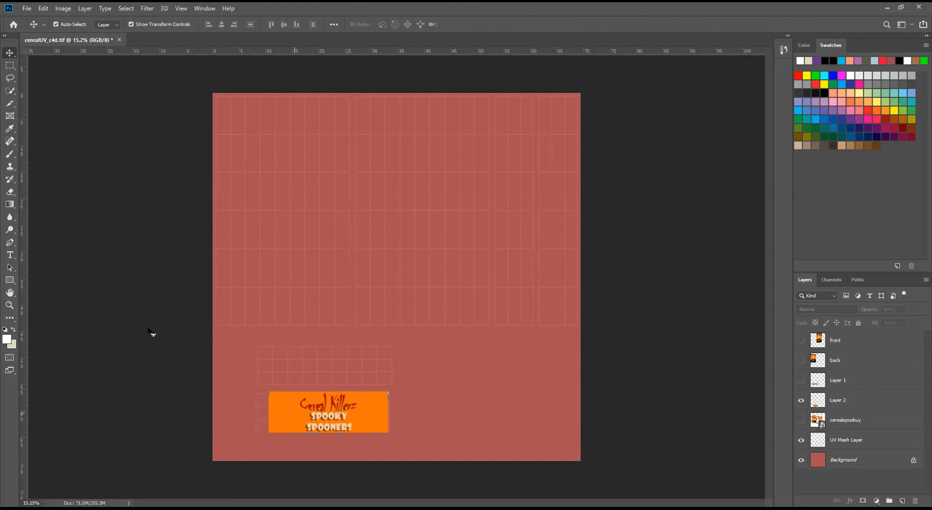
Step: Copy a plain orange vertical strip beside the logo from Layer 2 to a new layer and hide Layer 2
key("m")
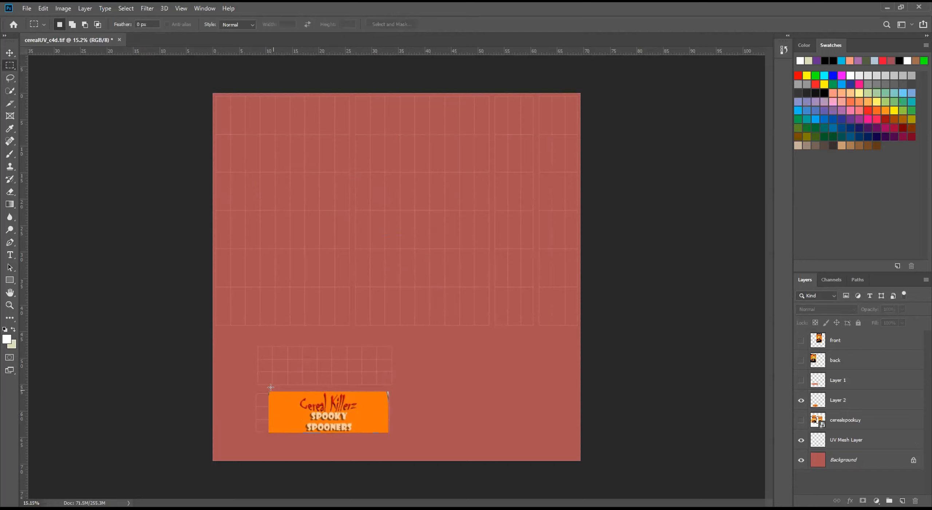
left_click_drag(278, 392, 294, 433)
right_click(287, 408)
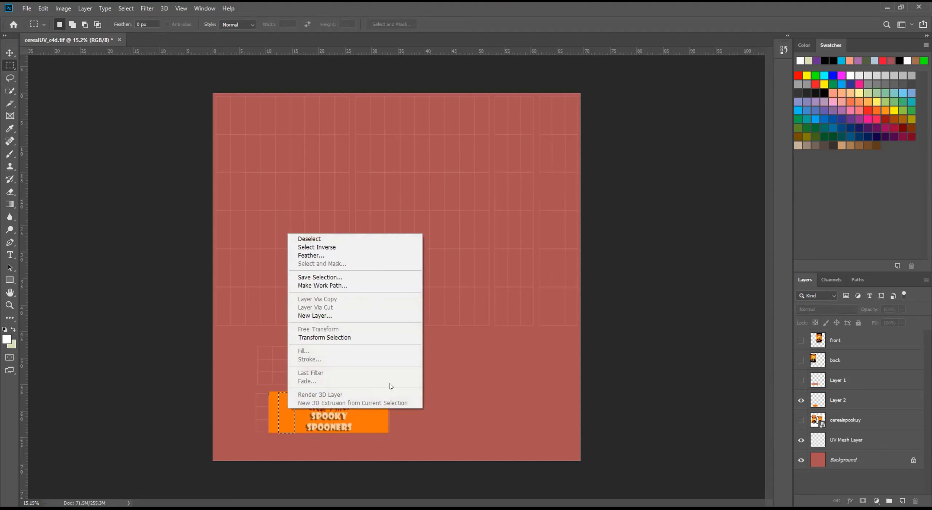
left_click(296, 424)
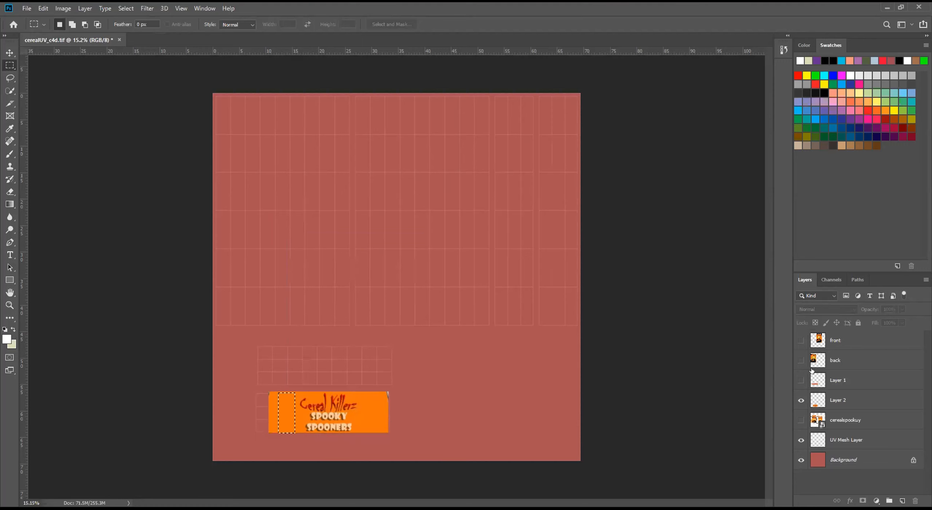
left_click(837, 400)
right_click(283, 411)
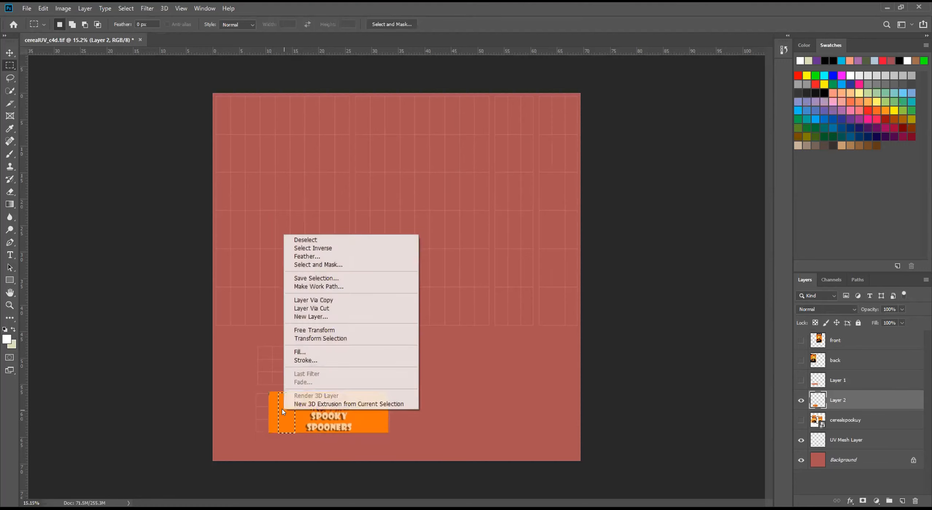
left_click(328, 299)
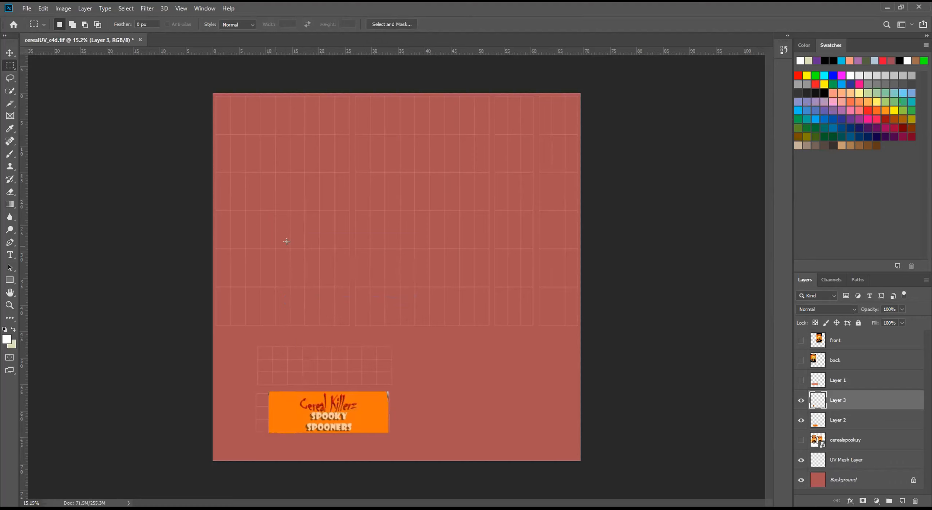
left_click(801, 420)
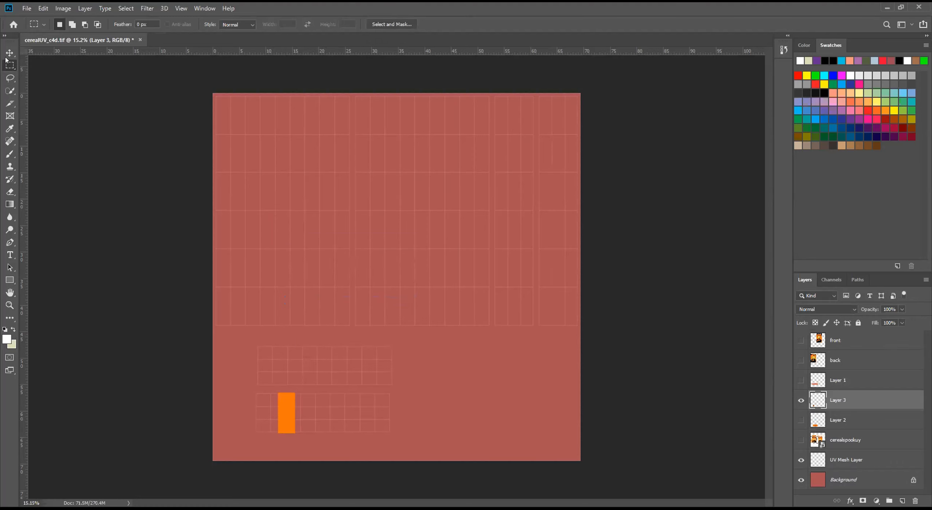
Step: Stretch the orange strip on Layer 3 until it extends slightly beyond the lower small UV island on all sides, and apply the transform
key("v")
left_click_drag(295, 412, 396, 413)
key("ctrl+z")
left_click_drag(292, 411, 401, 412)
left_click_drag(279, 409, 251, 409)
left_click_drag(325, 433, 326, 440)
mouse_move(325, 391)
left_mouse_down()
mouse_move(324, 332)
mouse_move(324, 390)
left_mouse_up()
key("Return")
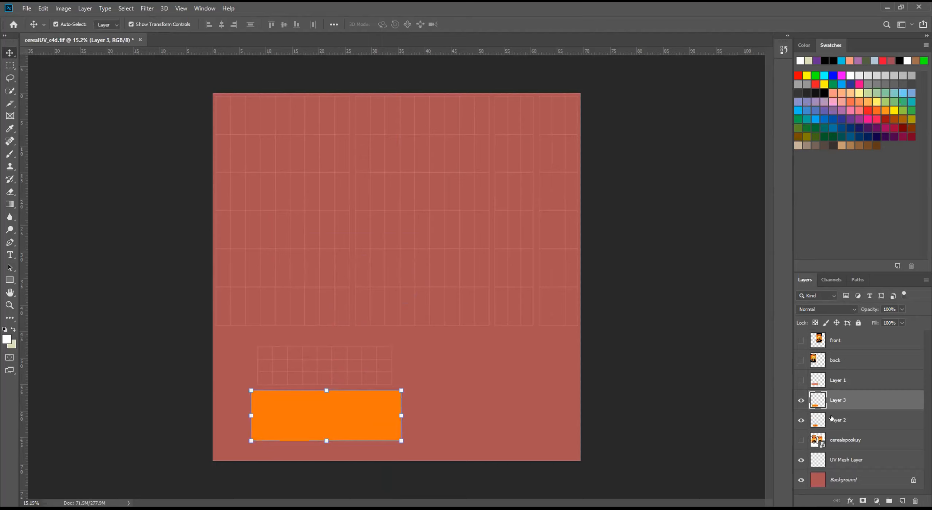
Step: Show Layer 1 and Layer 2, and move Layer 2 above Layer 3 in the layer stack
left_click(803, 420)
left_click(799, 380)
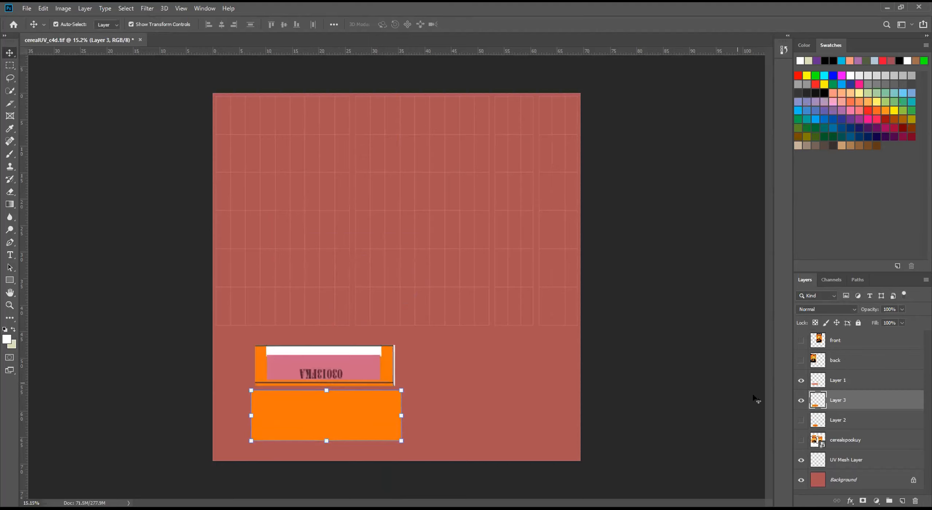
left_click(800, 420)
left_click_drag(823, 421, 837, 389)
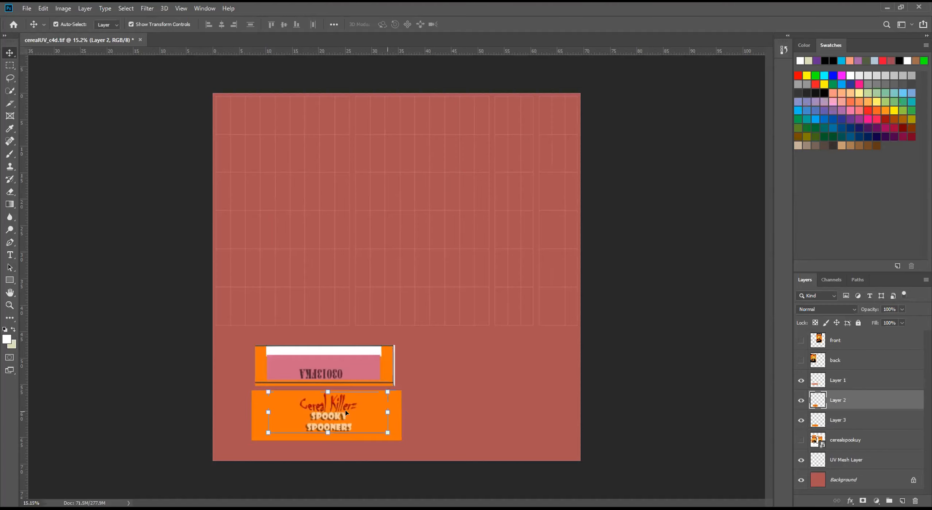
Step: Enlarge the logo on Layer 2 to cover the orange backing, narrow its width to about 96%, and apply the transforms
mouse_move(343, 413)
left_mouse_down()
mouse_move(418, 405)
mouse_move(505, 379)
mouse_move(337, 418)
left_mouse_up()
left_click_drag(384, 393, 401, 389)
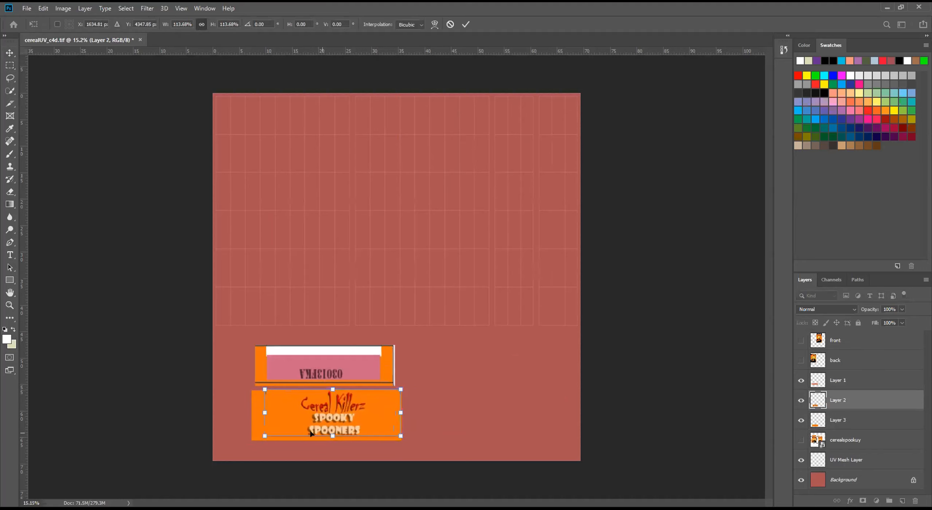
left_click_drag(263, 435, 252, 440)
left_click_drag(315, 414, 314, 415)
key("Return")
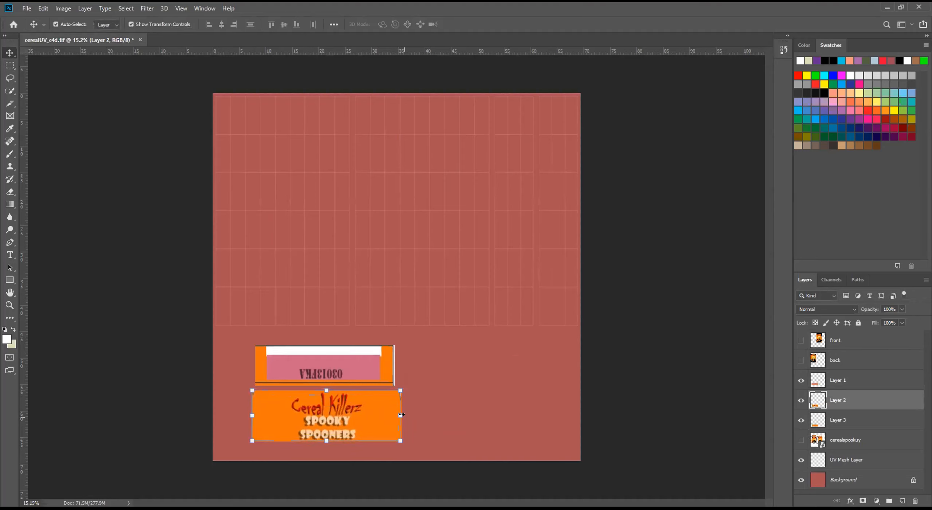
mouse_move(400, 414)
left_mouse_down()
mouse_move(441, 410)
mouse_move(377, 411)
mouse_move(404, 411)
mouse_move(392, 412)
left_mouse_up()
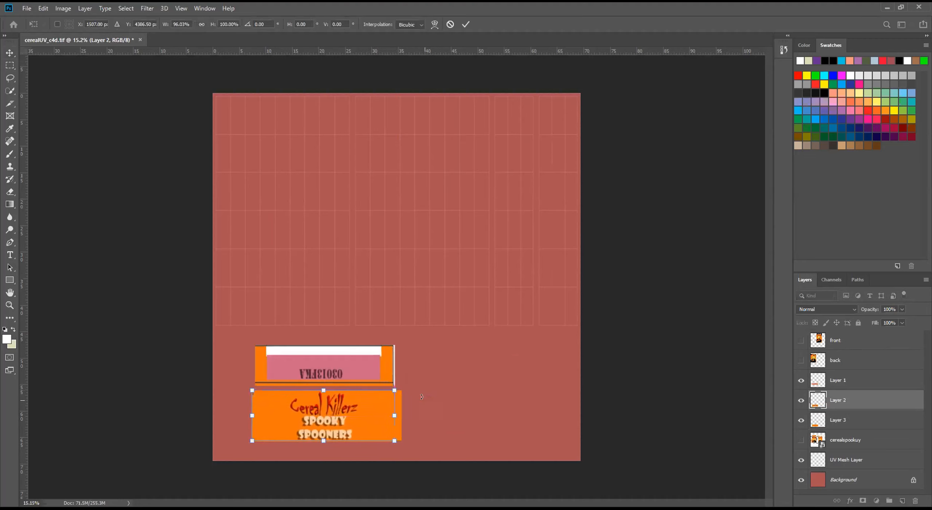
key("Return")
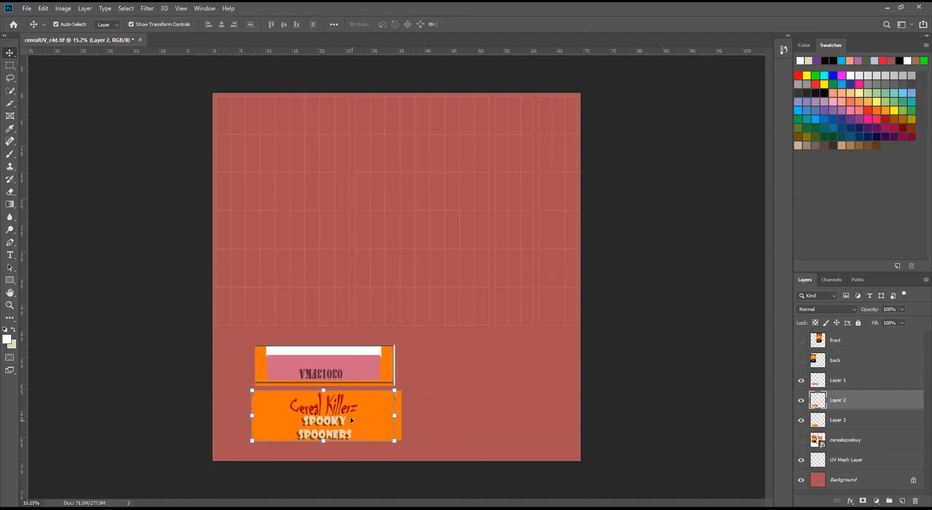
Step: Show cerealspookuy, shift it sideways to bring the full side panel onto the canvas, and copy the Nutrition Facts panel to a new layer
left_click(831, 441)
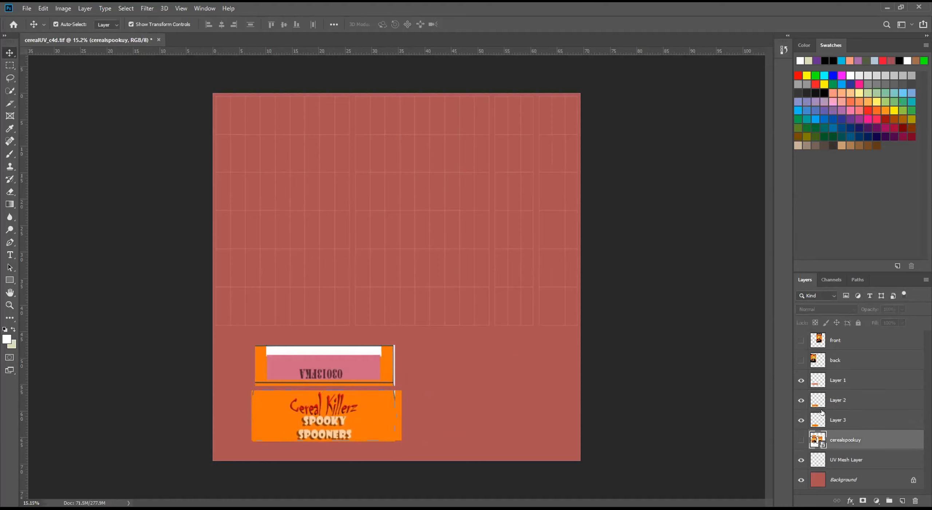
left_click(801, 439)
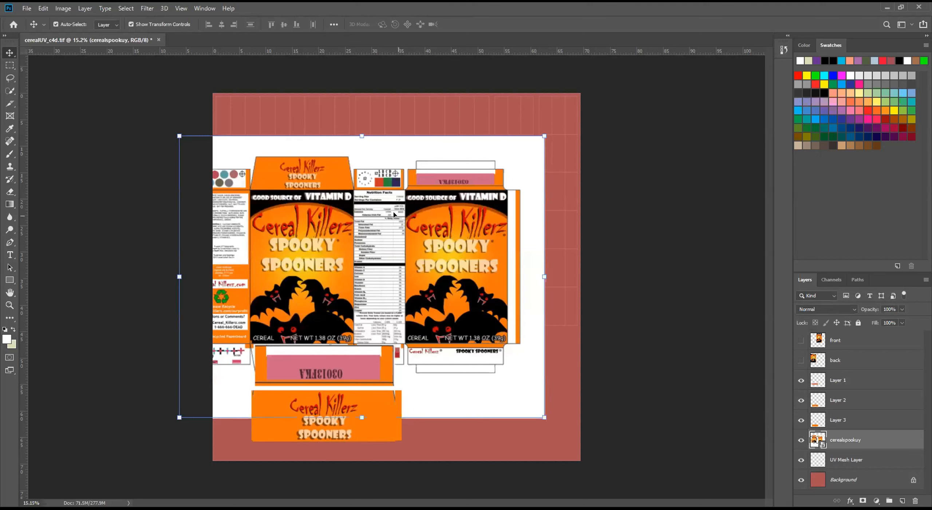
left_click_drag(391, 217, 410, 214)
left_click(10, 66)
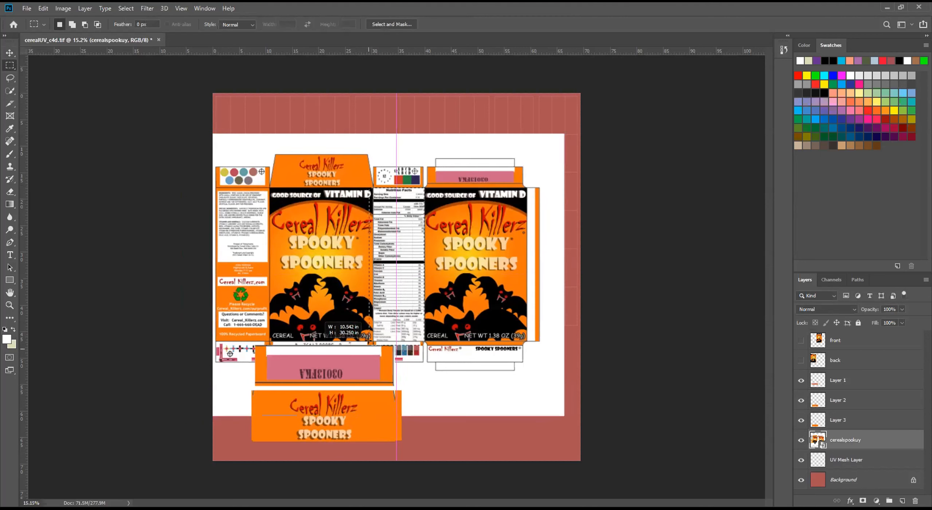
left_click_drag(374, 335, 373, 343)
right_click(391, 252)
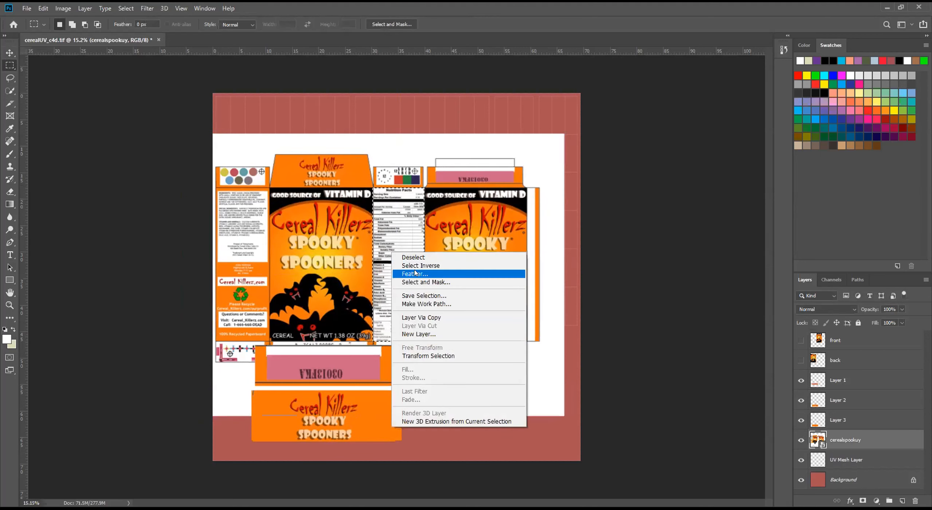
left_click(442, 313)
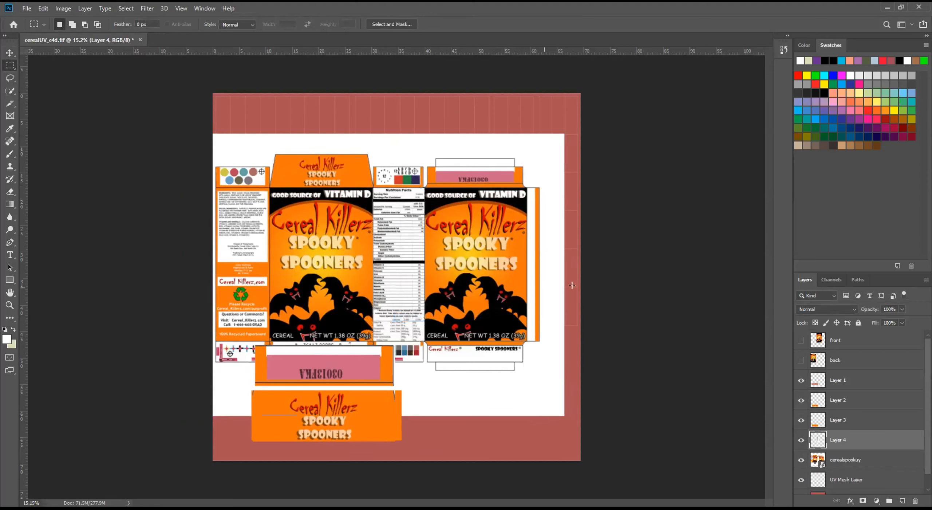
Step: Copy the ingredients side panel from cerealspookuy to a new layer, and hide cerealspookuy
left_click(834, 463)
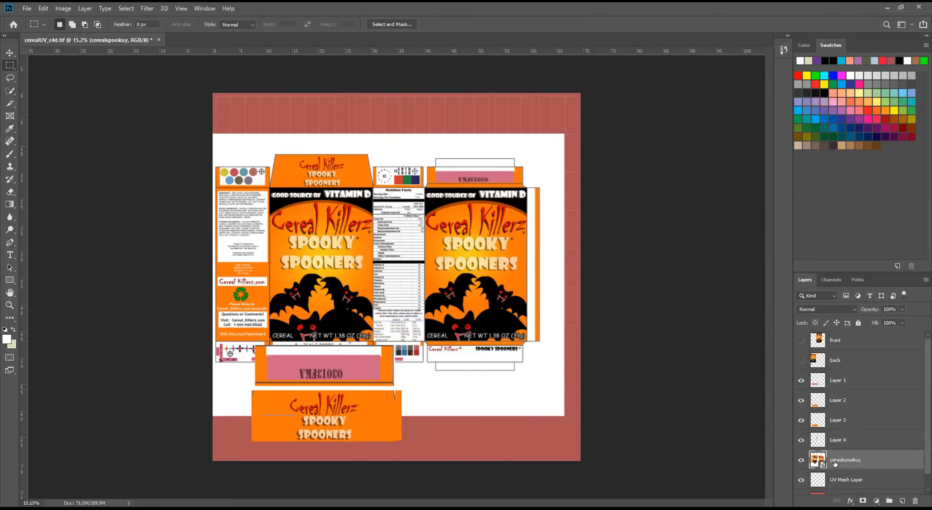
left_click_drag(267, 185, 213, 340)
right_click(243, 246)
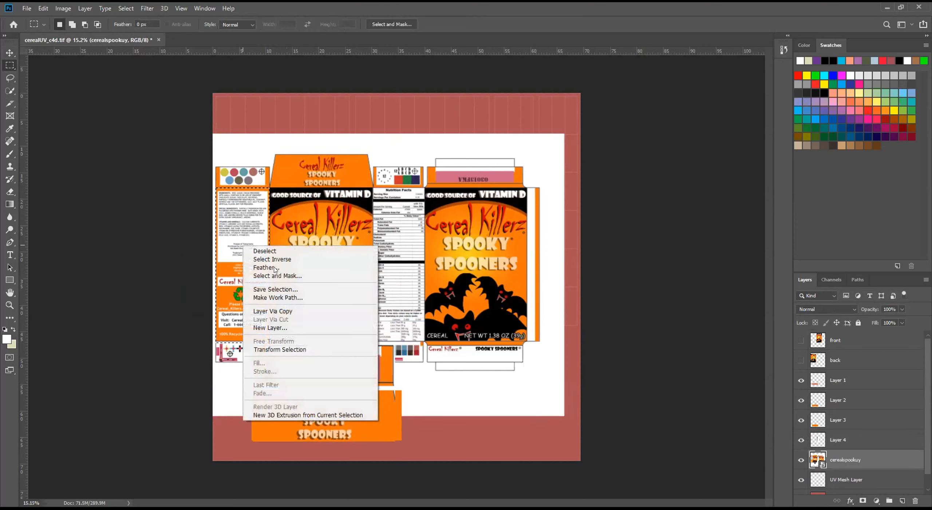
left_click(288, 311)
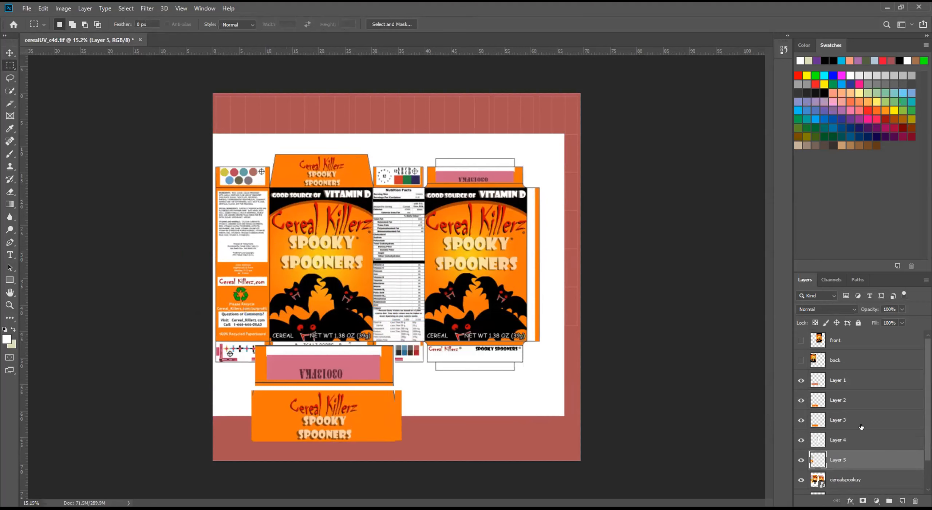
left_click(801, 479)
Step: Move the ingredients panel onto the first narrow upper UV island, stretch and narrow it to cover that island, and apply the transform
key("v")
left_click_drag(252, 255, 530, 160)
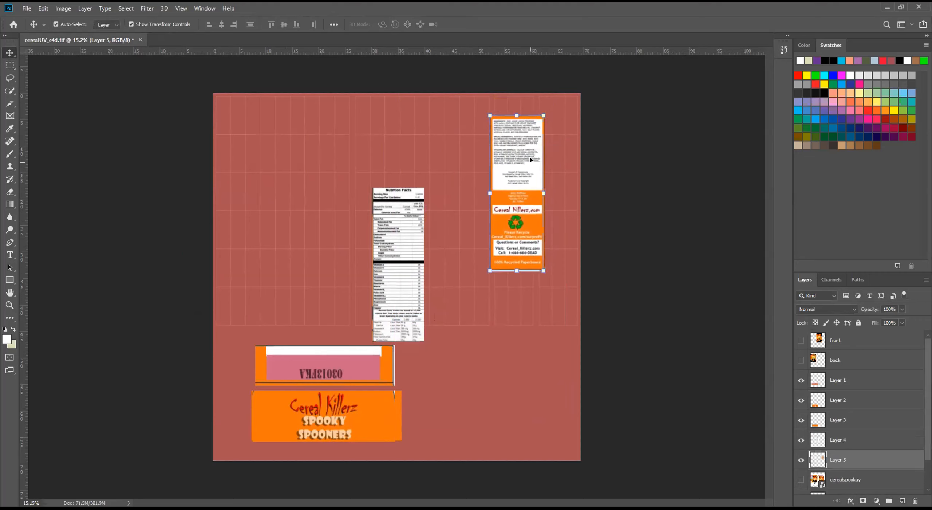
left_click_drag(516, 112, 517, 93)
left_click_drag(516, 270, 517, 329)
left_click_drag(487, 207, 535, 210)
key("Return")
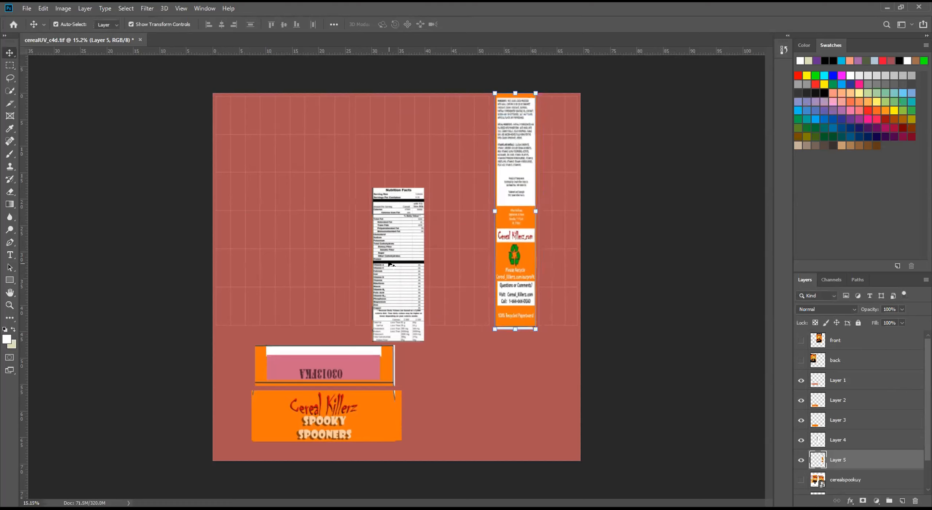
Step: Move the Nutrition Facts panel onto the outermost narrow UV island, narrow it to about 79%, stretch it to the island's height, and apply the transform
left_click(392, 264)
left_click_drag(392, 264, 577, 177)
left_click_drag(558, 102, 557, 97)
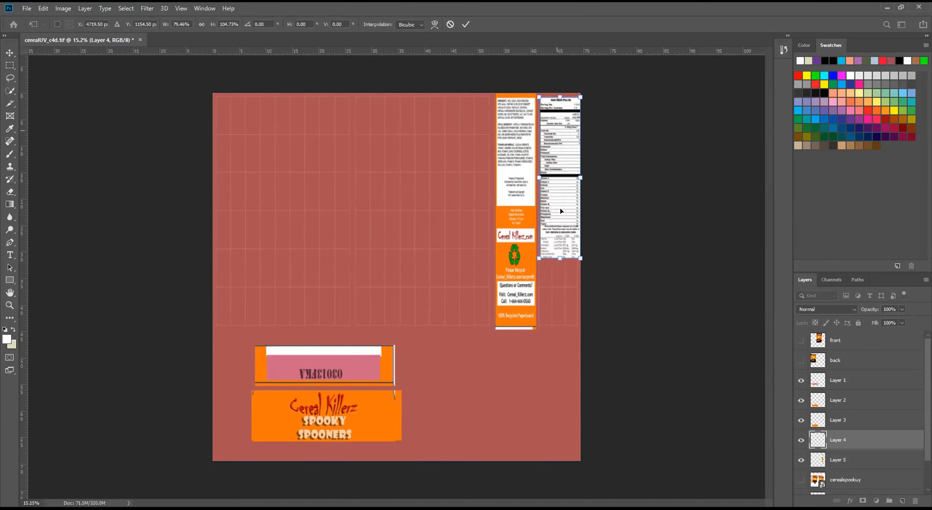
left_click_drag(559, 258, 540, 322)
key("Return")
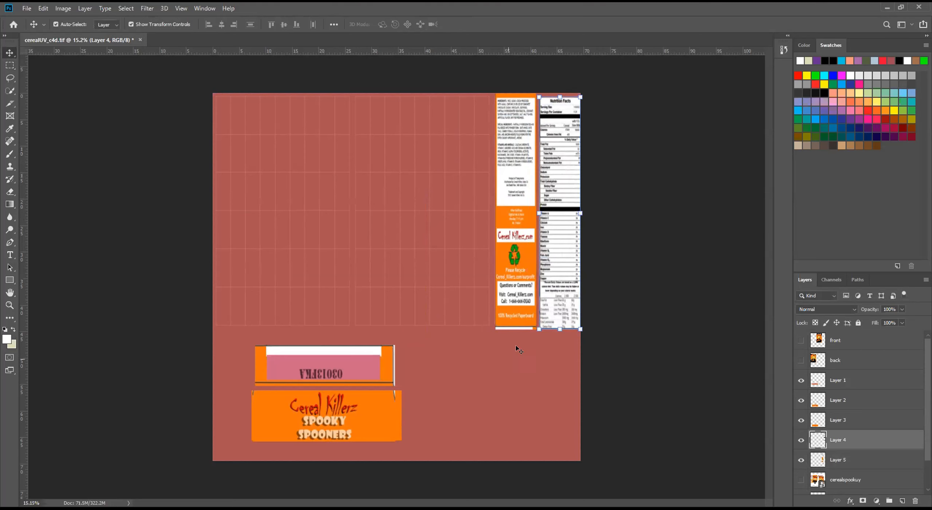
Step: Show the front and back layers, and save the document as a TIFF named cerealUV_c4d_Completed on the Desktop
left_click_drag(799, 360, 801, 340)
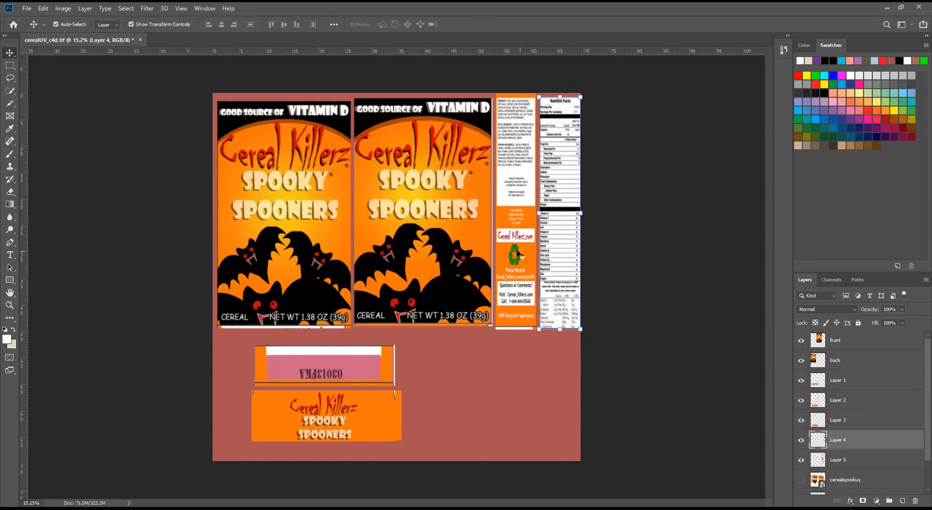
scroll(877, 421, "down", 1)
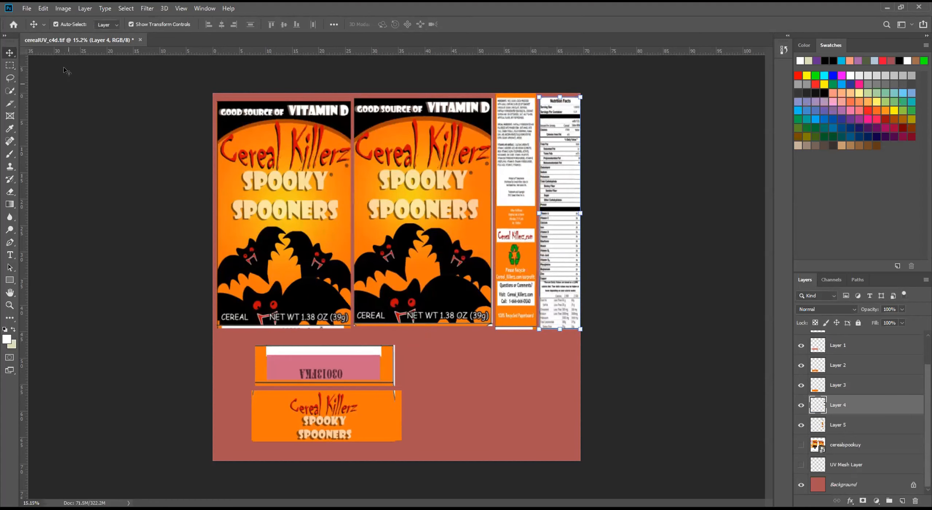
left_click(27, 8)
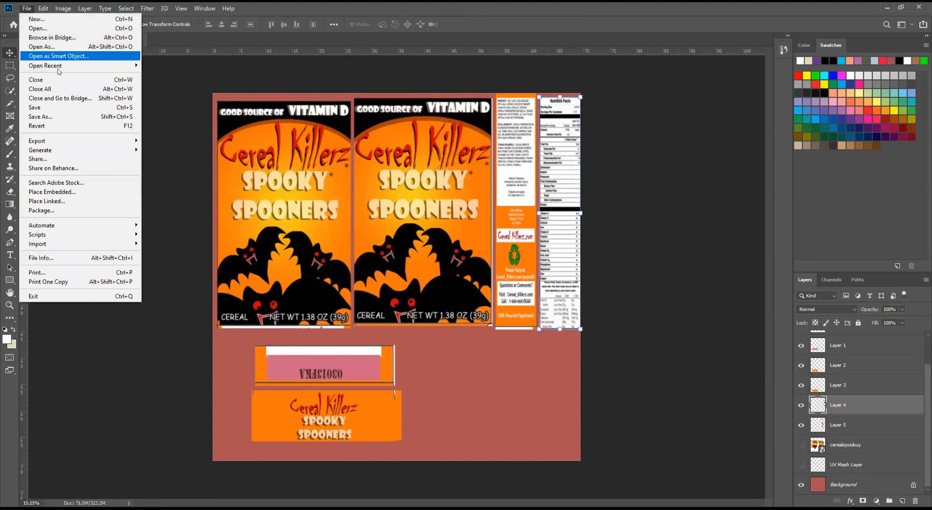
left_click(49, 118)
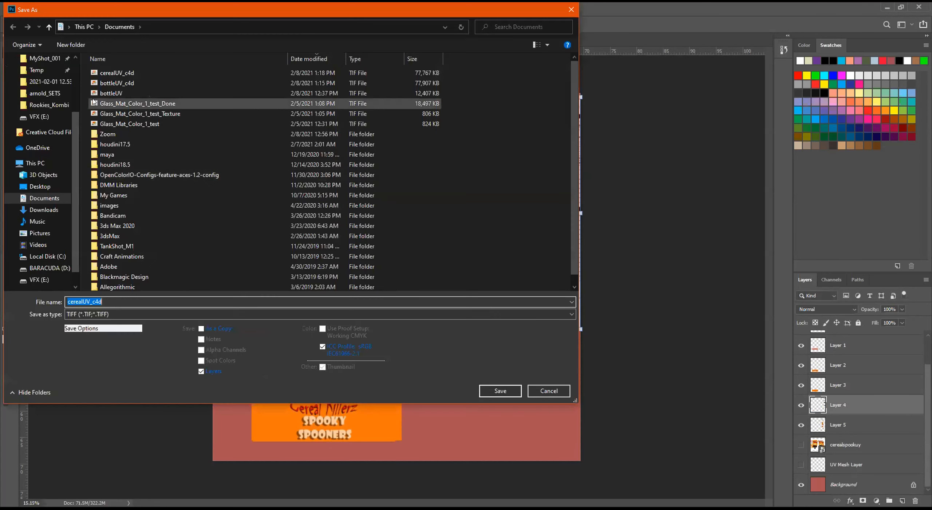
scroll(40, 109, "up", 3)
left_click(40, 78)
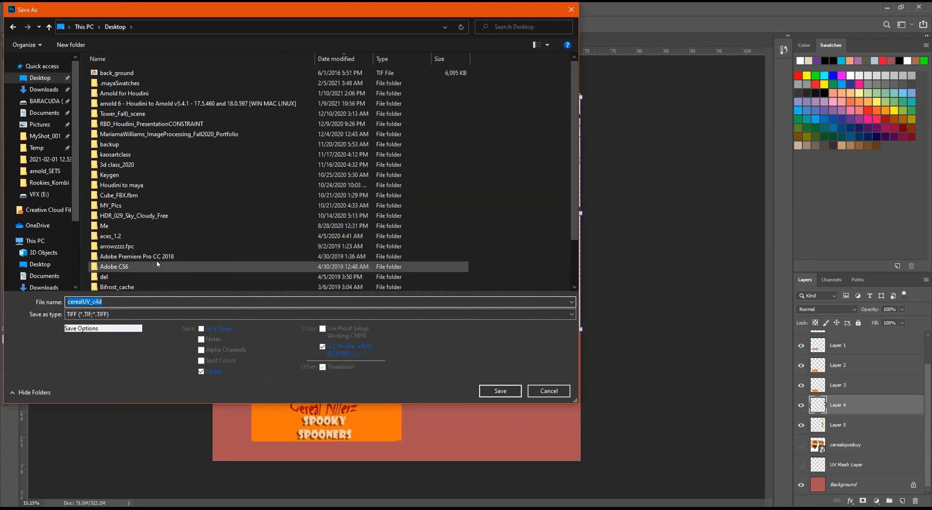
left_click(164, 302)
type("_Completed")
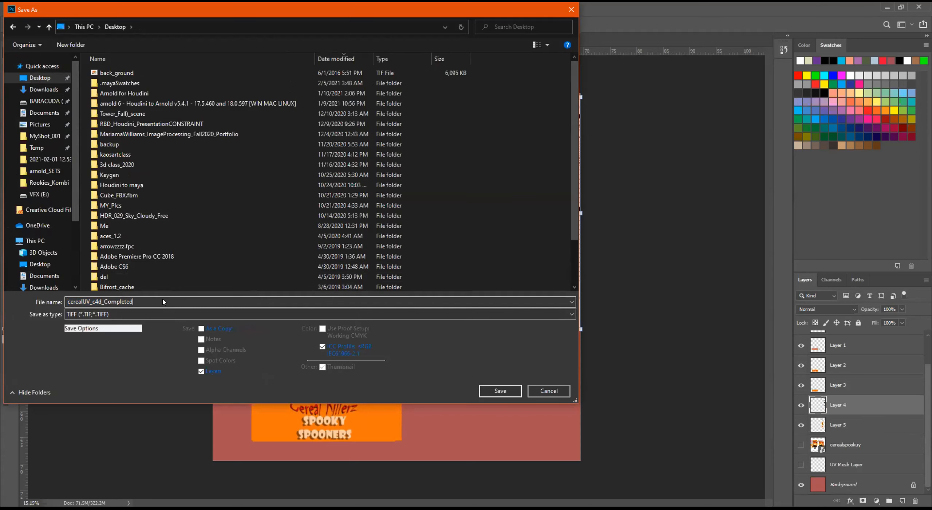
key("Return")
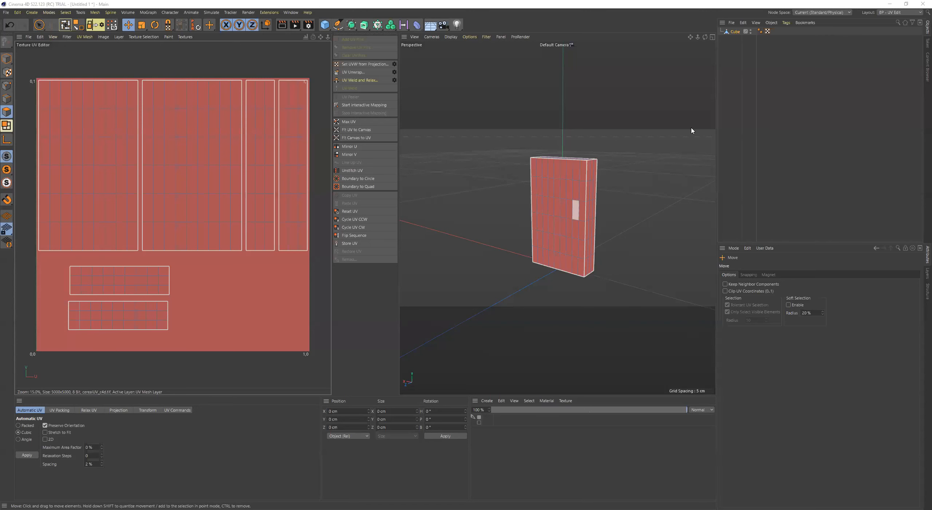
Step: Switch to Cinema 4D, change to the Standard layout, and create a new material with its editor open
left_click(889, 14)
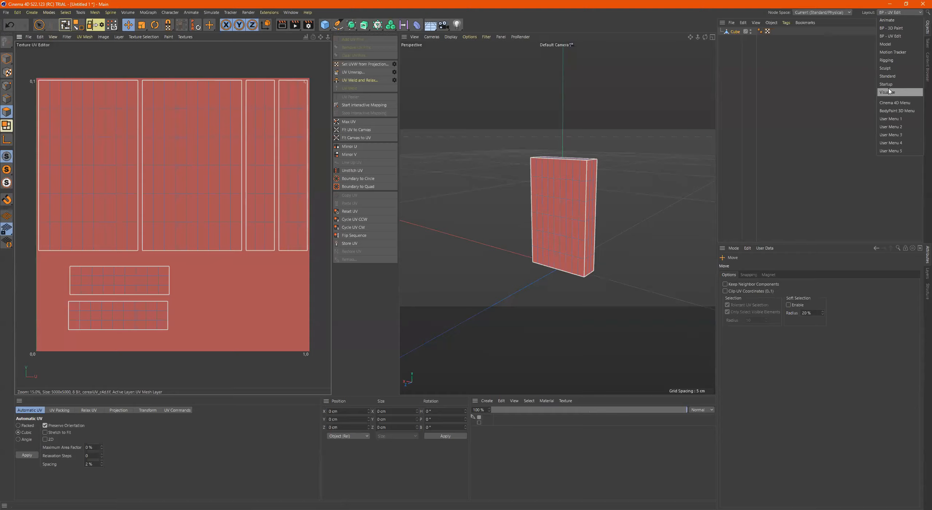
left_click(897, 78)
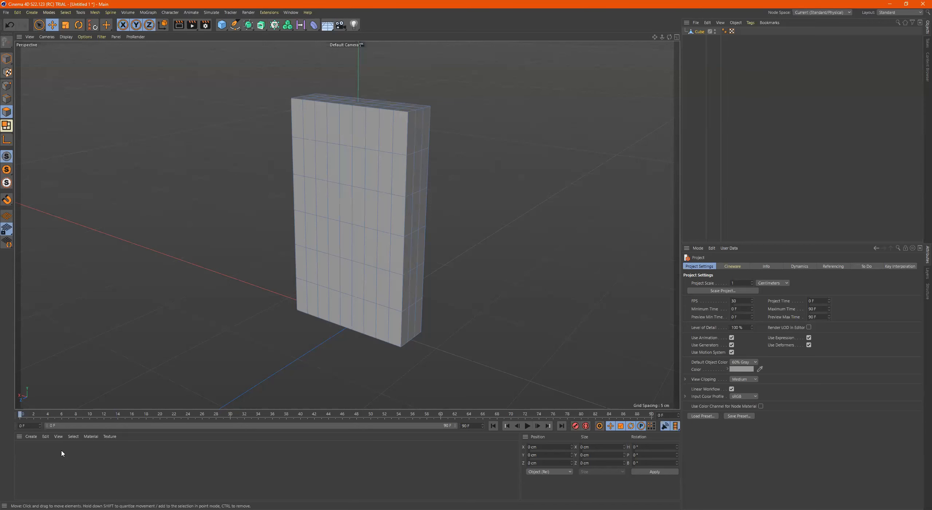
double_click(36, 455)
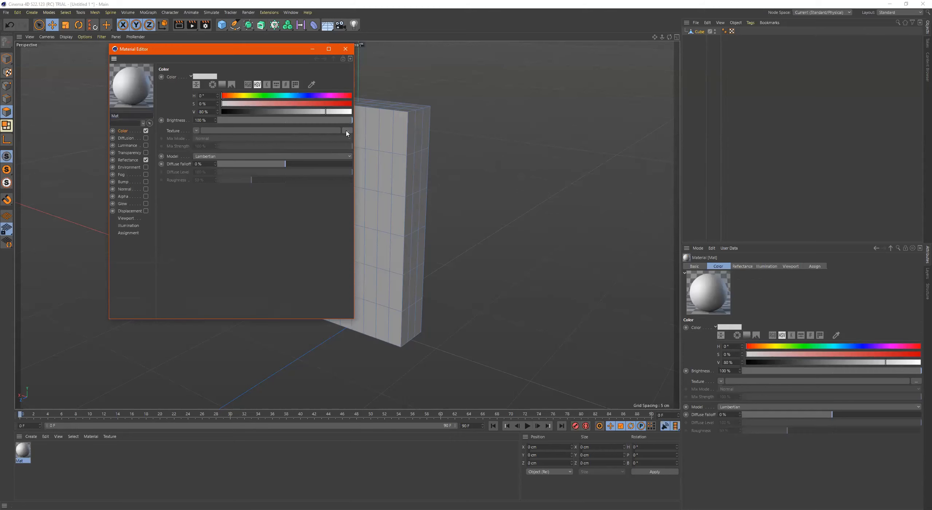
Step: Load cerealUV_c4d_Completed from the Desktop as the material's color texture without copying it to the project, and close the material editor
left_click(346, 131)
left_click(249, 108)
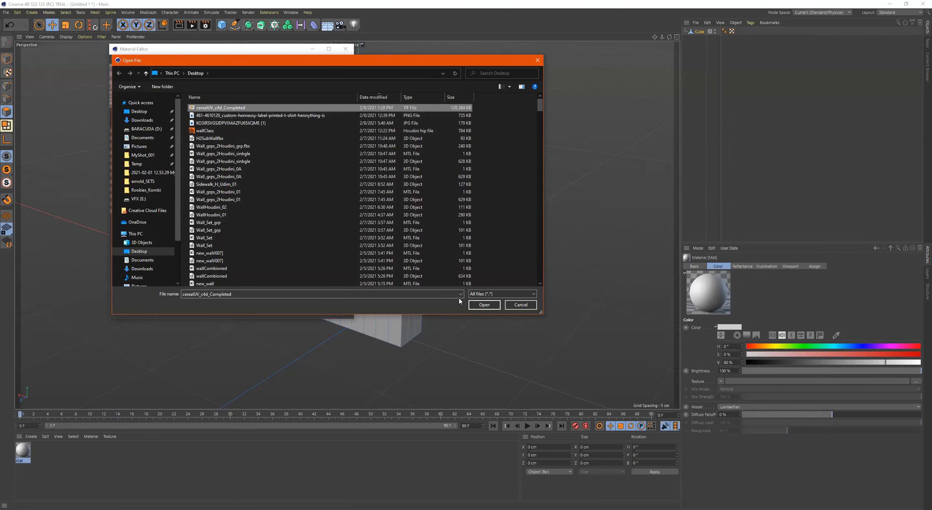
left_click(484, 305)
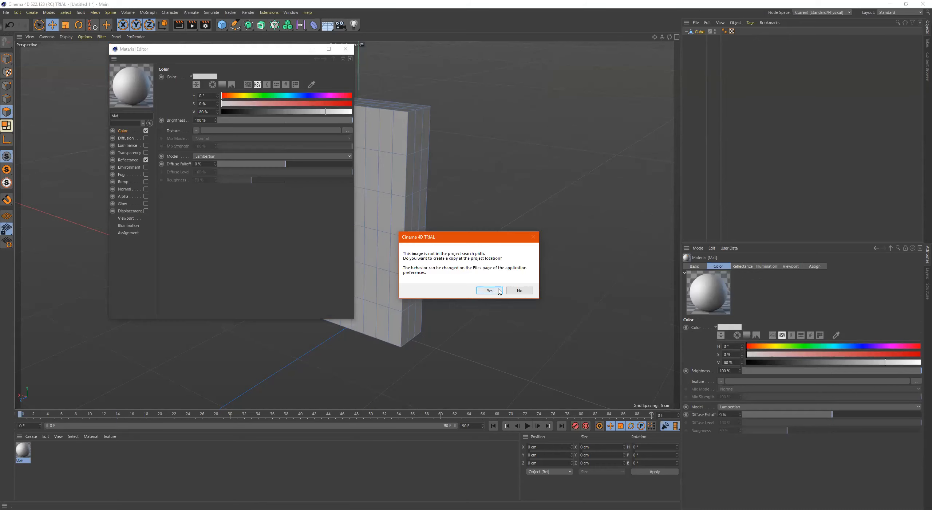
left_click(520, 290)
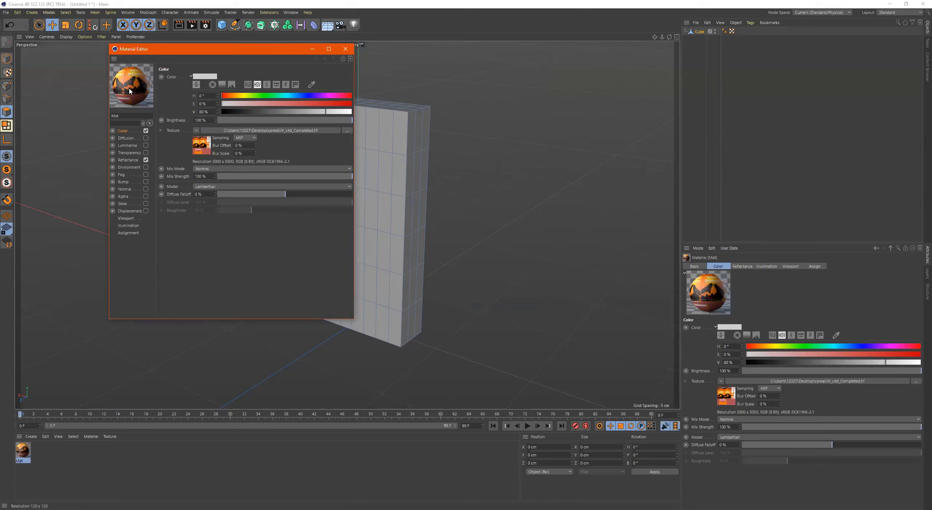
left_click(345, 49)
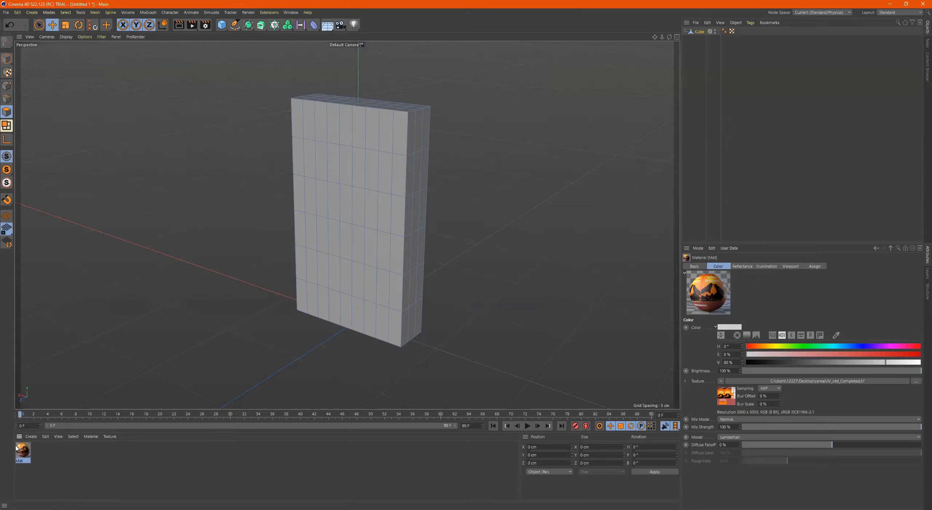
Step: Apply the new material to the cereal box cube and view its front and side faces
left_click_drag(21, 450, 346, 214)
left_click_drag(463, 217, 576, 219)
left_click_drag(395, 241, 245, 230)
scroll(369, 230, "up", 3)
left_click_drag(405, 235, 310, 243)
scroll(382, 233, "down", 3)
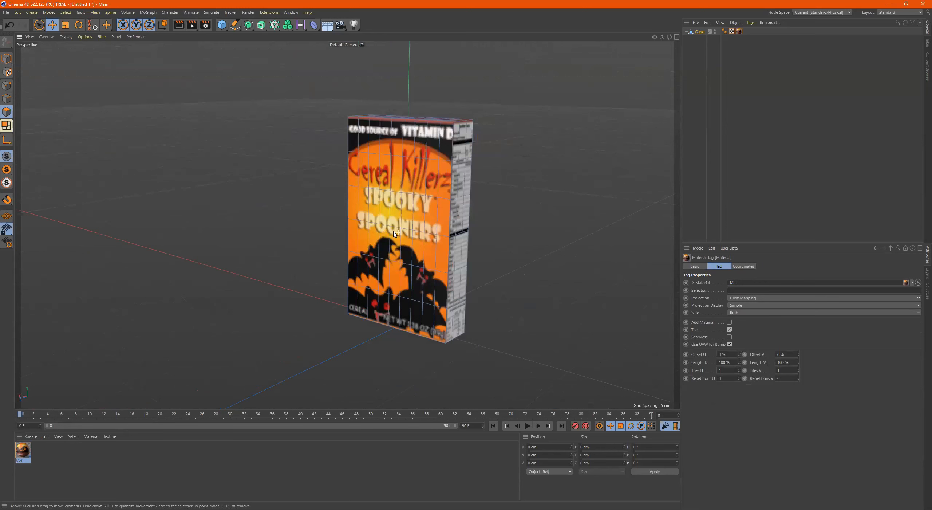
left_click_drag(394, 231, 362, 225)
Step: Set the material's viewport texture preview size to 2048x2048 (16 MB), and close the material editor
left_click(21, 454)
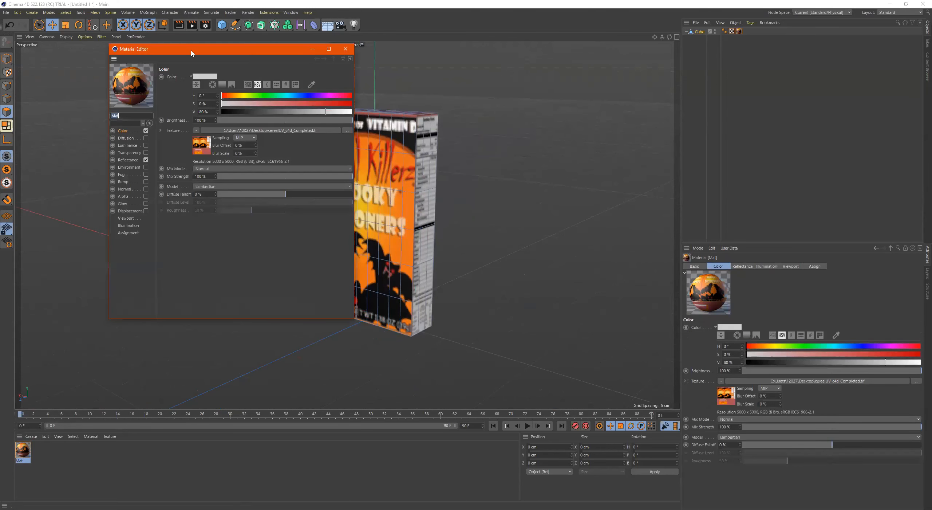
left_click_drag(192, 53, 127, 51)
left_click(60, 216)
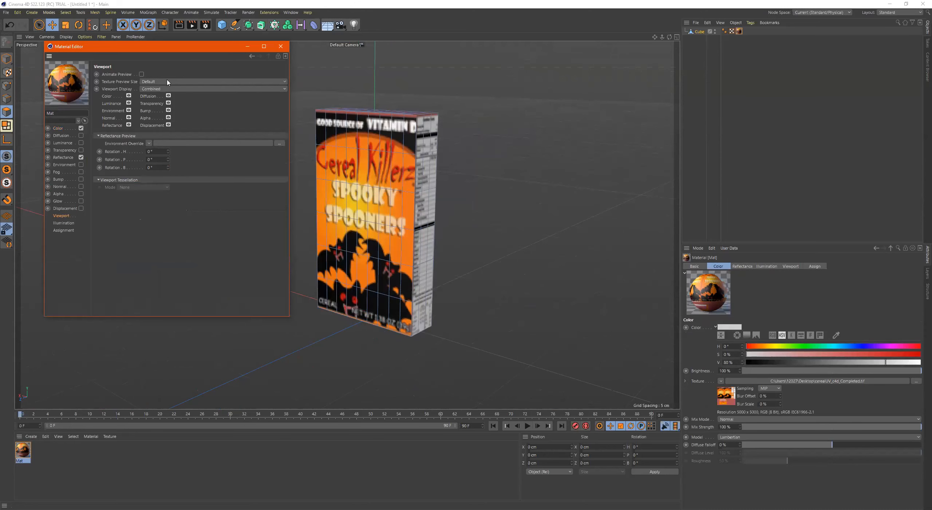
left_click(154, 82)
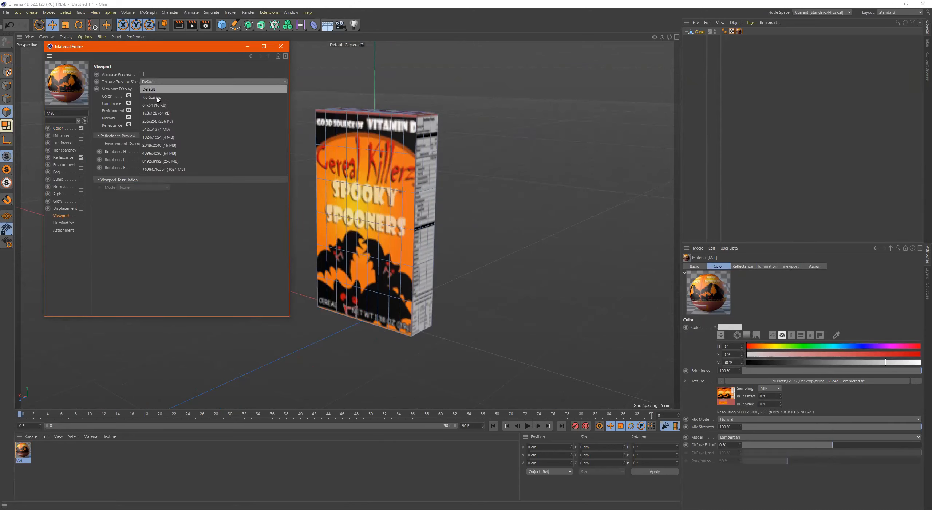
left_click(165, 146)
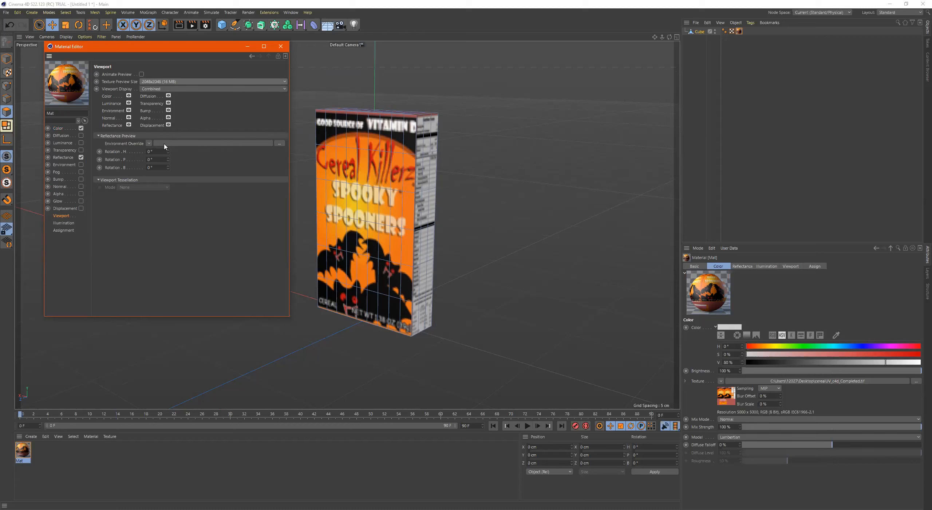
left_click(280, 47)
Step: Examine the textured cereal box close up and from all sides, including its base and top, to check the artwork placement
scroll(432, 195, "up", 3)
scroll(539, 199, "up", 2)
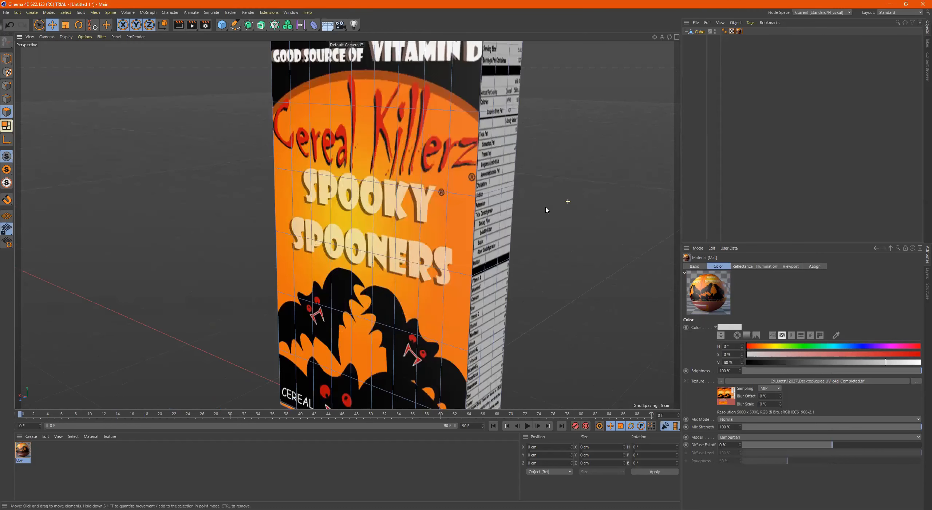
left_click_drag(545, 206, 599, 210)
left_click_drag(519, 203, 601, 192)
scroll(421, 218, "down", 4)
left_click_drag(420, 212, 372, 177)
left_click_drag(468, 240, 432, 157)
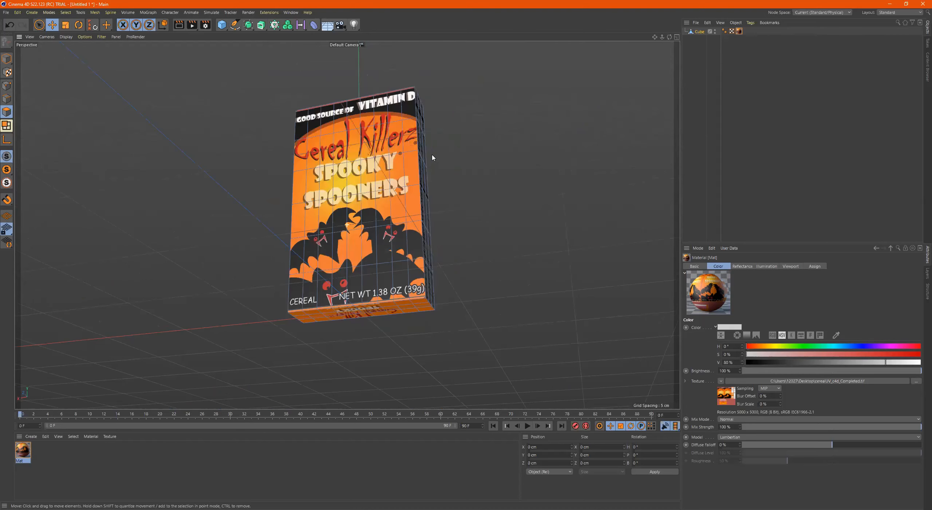
left_click_drag(501, 196, 530, 161)
left_click_drag(587, 220, 337, 226)
scroll(319, 218, "down", 4)
scroll(315, 201, "up", 2)
scroll(315, 201, "up", 2)
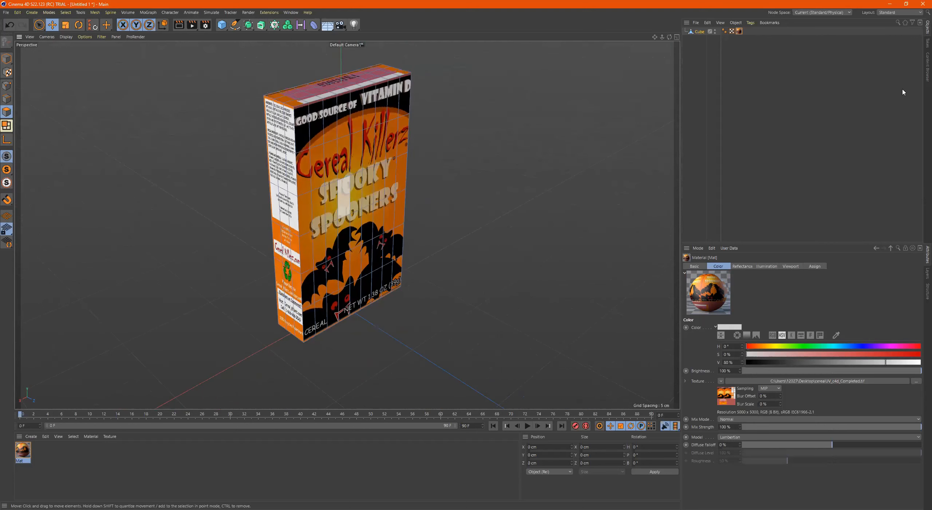